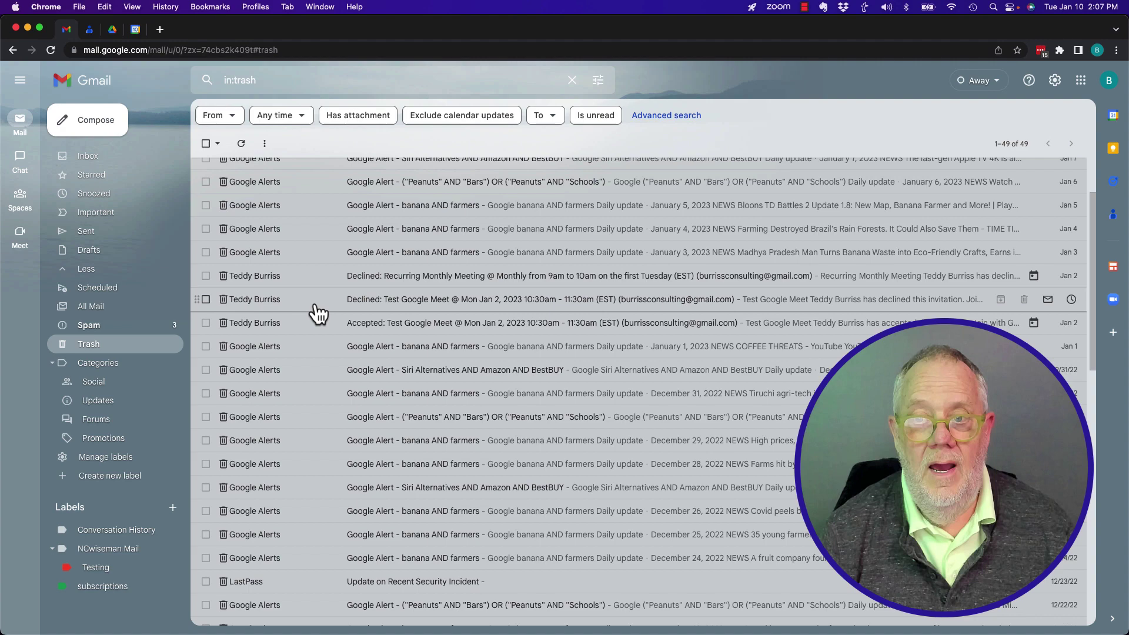
Scroll to the bottom of the Trash list to show the older December conversations
{"action": "scroll", "coordinate": [336, 391], "scroll_direction": "down", "scroll_amount": 5}
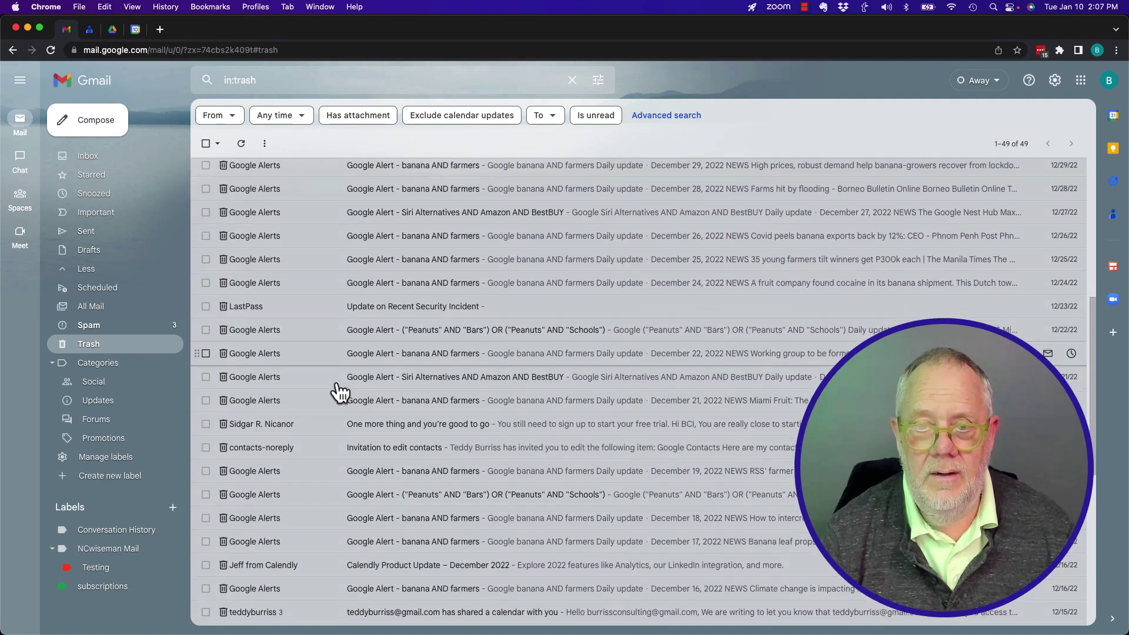
{"action": "scroll", "coordinate": [340, 392], "scroll_direction": "down", "scroll_amount": 7}
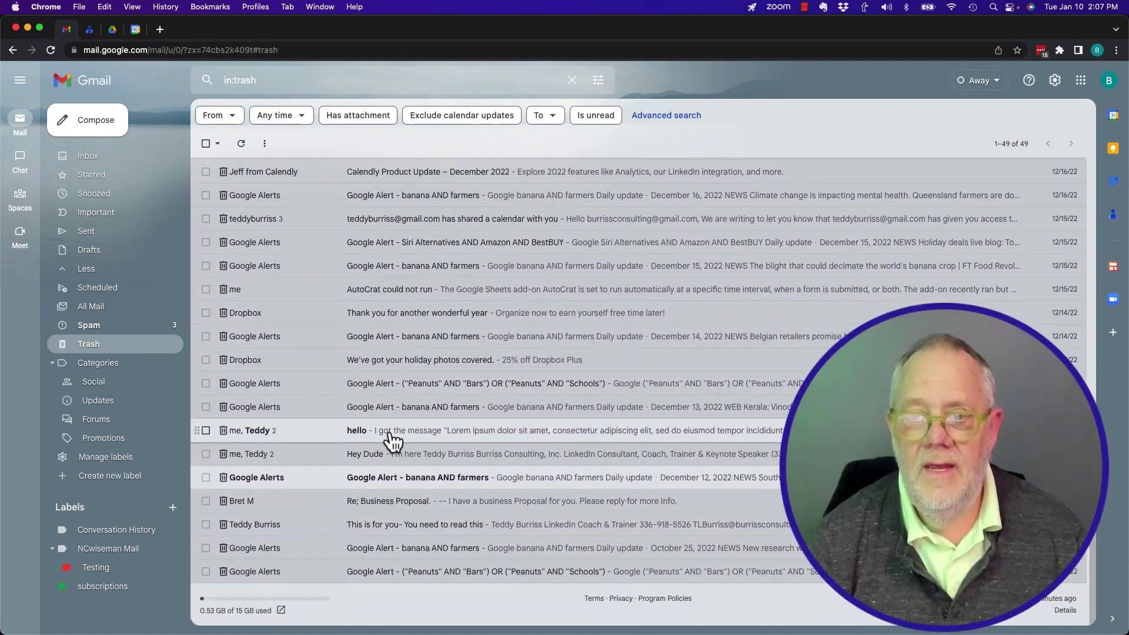
Glance at the trashed 'hello' thread, then open the 'Hey Dude' conversation from Trash
{"action": "left_click", "coordinate": [390, 435]}
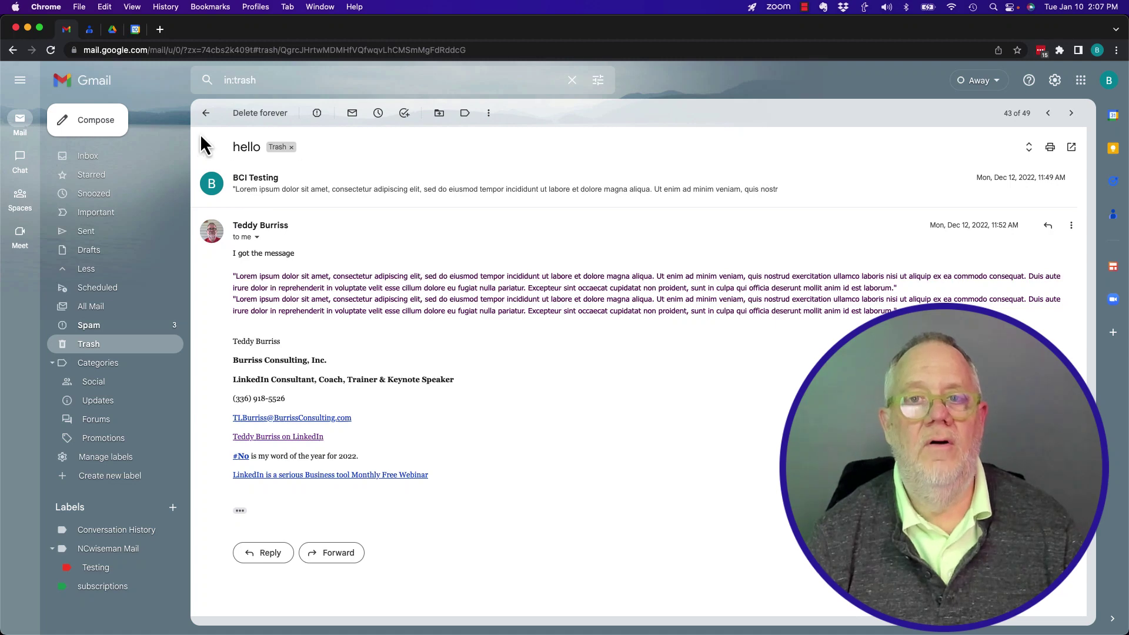
{"action": "left_click", "coordinate": [205, 113]}
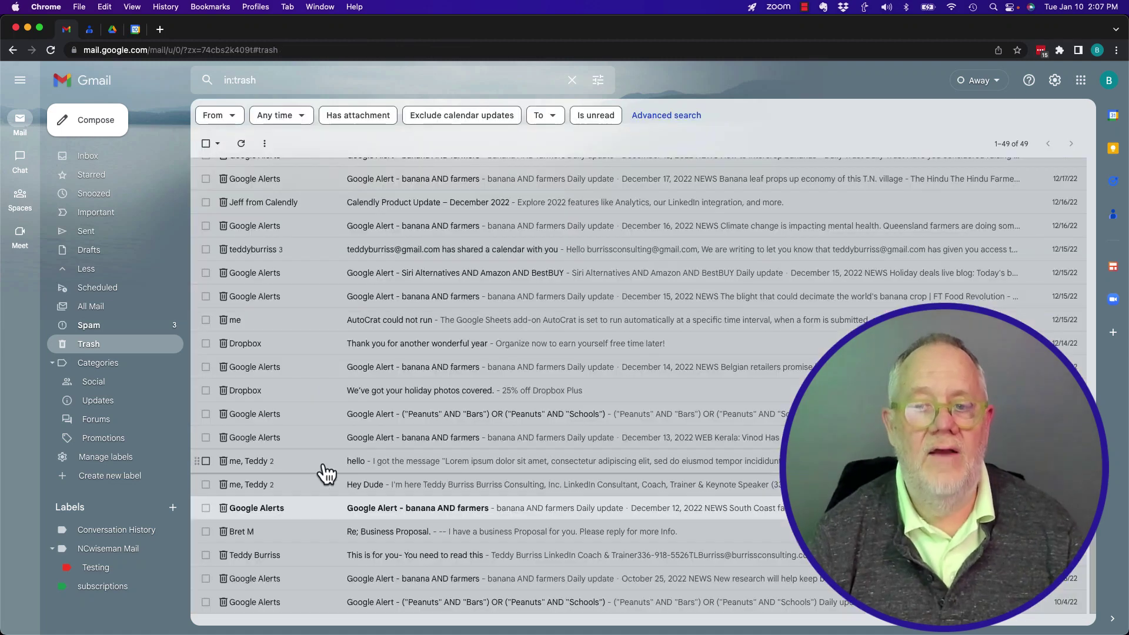
{"action": "left_click", "coordinate": [382, 488]}
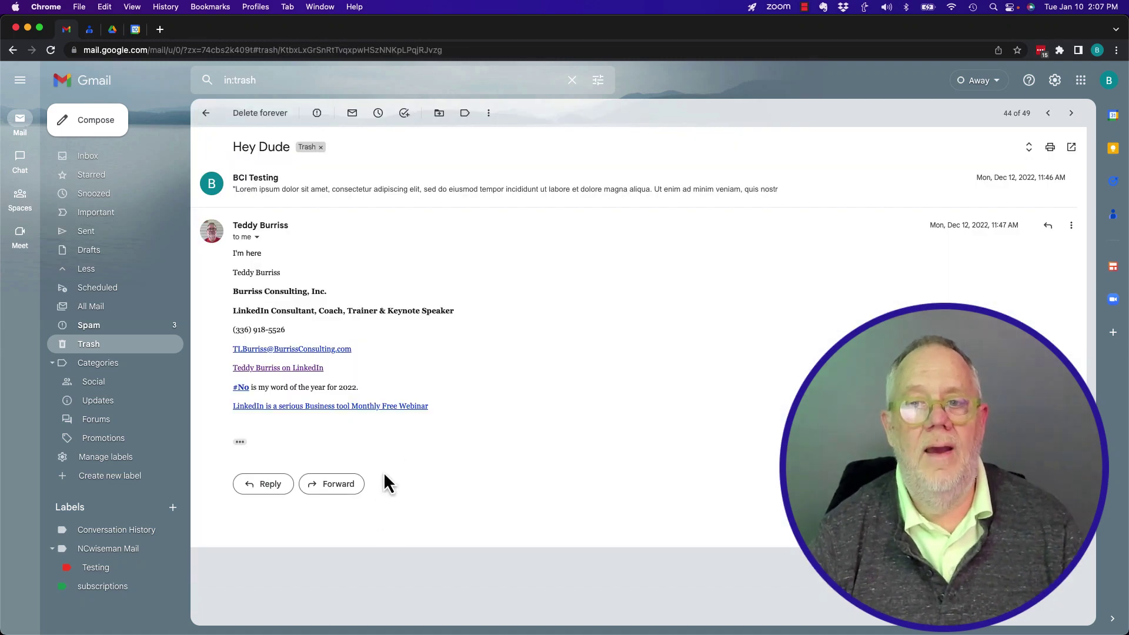
Reply with a greeting, then 'What happens?', 'Did you get it?', 'What happens on my end?' and 'Let's'
{"action": "left_click", "coordinate": [1048, 227]}
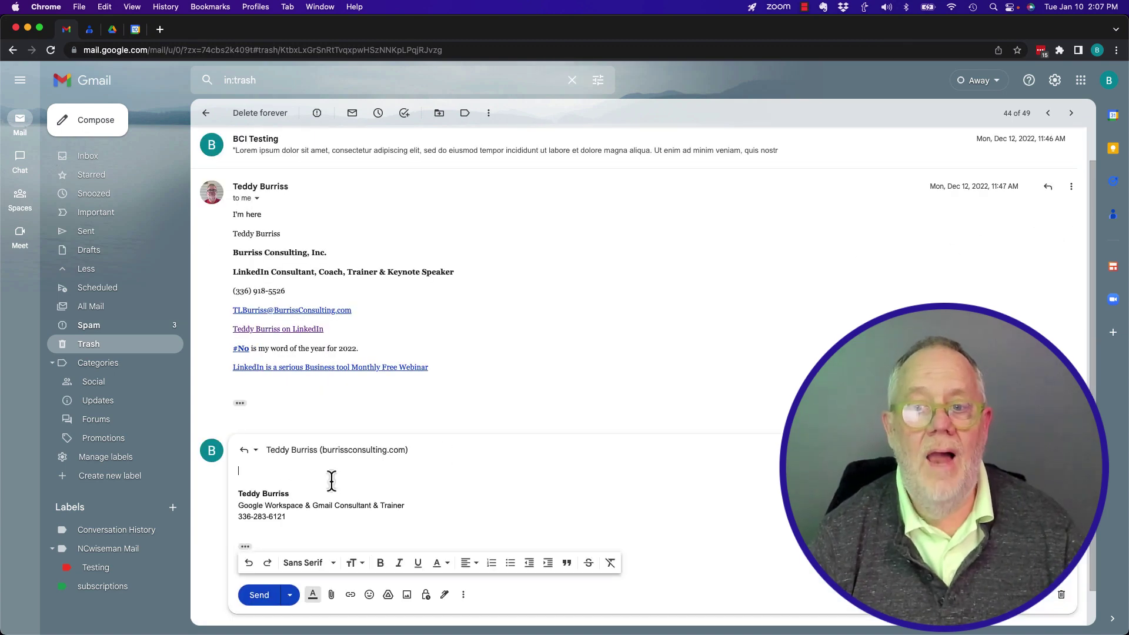
{"action": "type", "text": "Hello Teddy. I am replying to your email fro"}
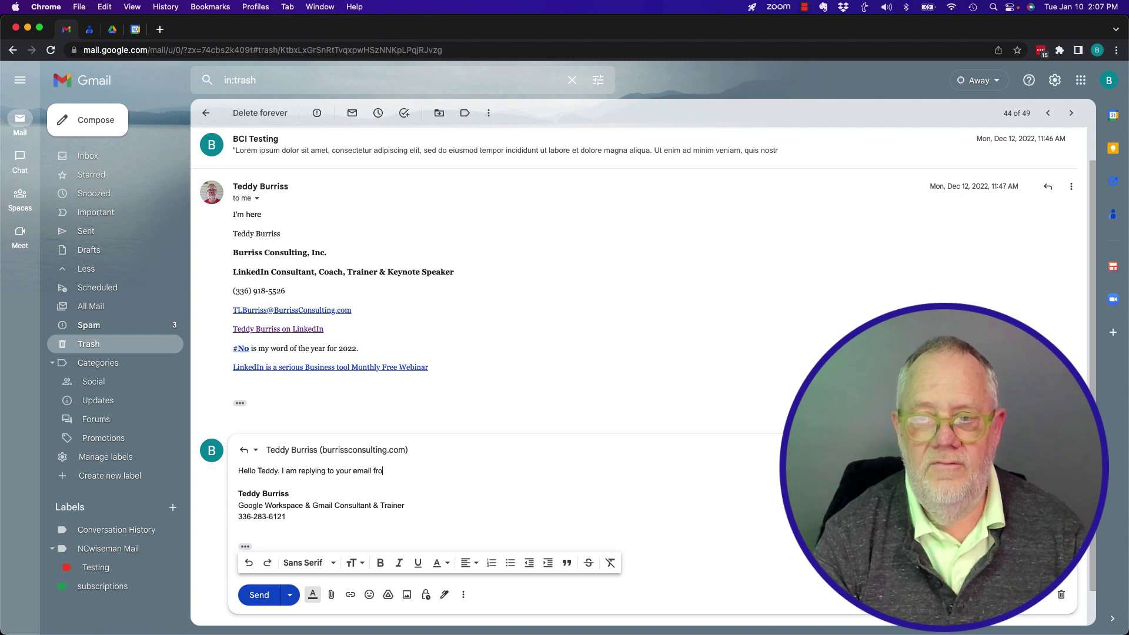
{"action": "type", "text": "m my Gmail "}
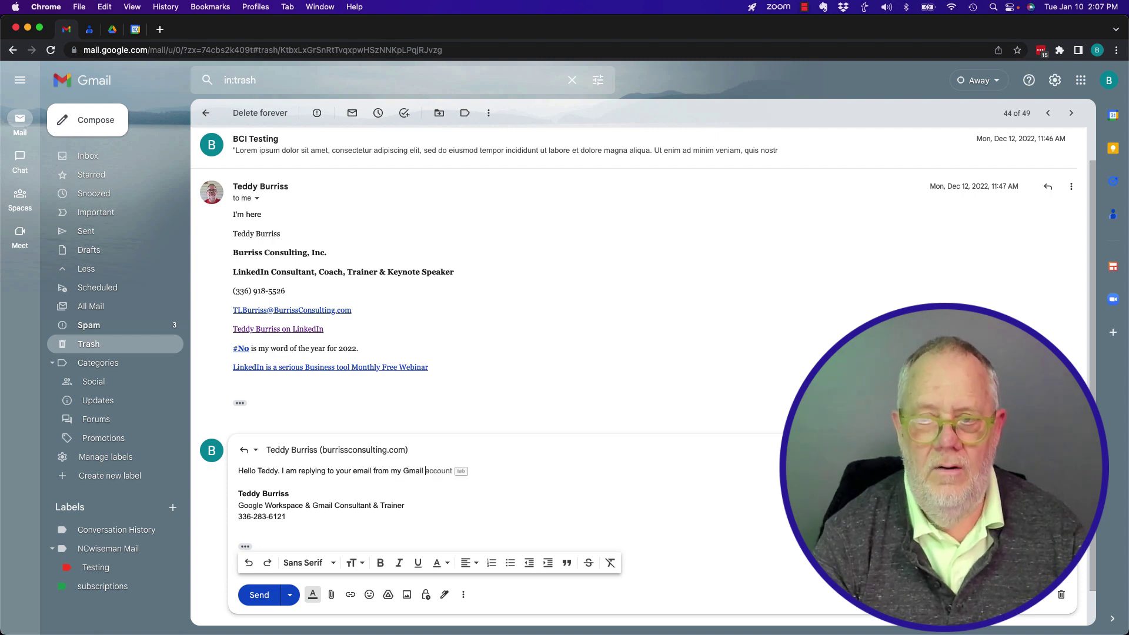
{"action": "type", "text": "Trash."}
{"action": "key", "text": "Return"}
{"action": "key", "text": "Return"}
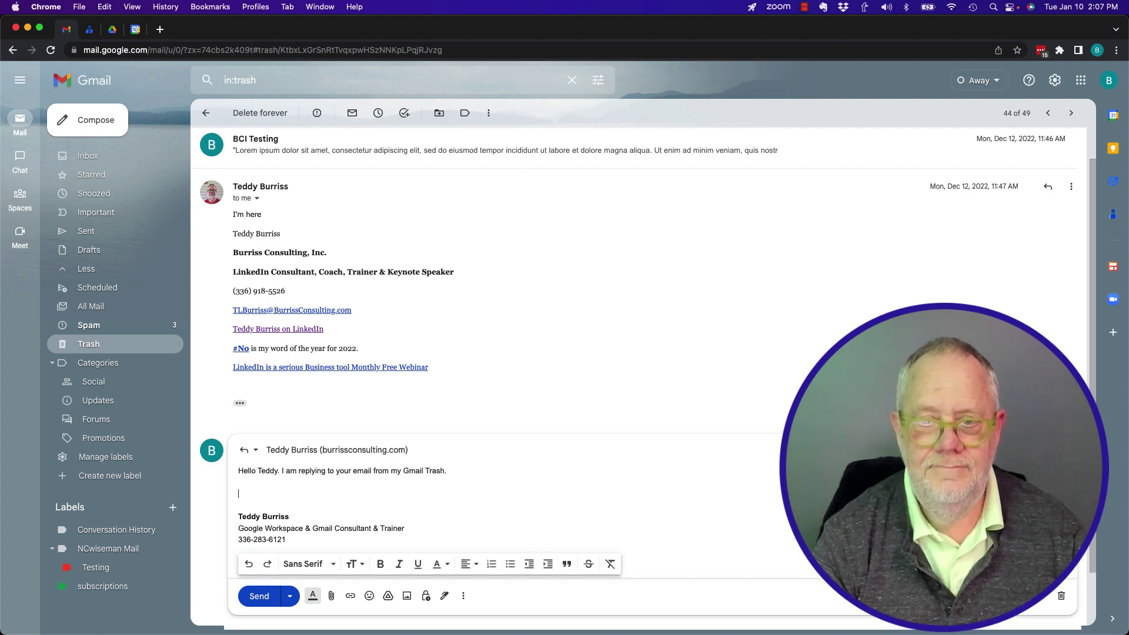
{"action": "type", "text": "What "}
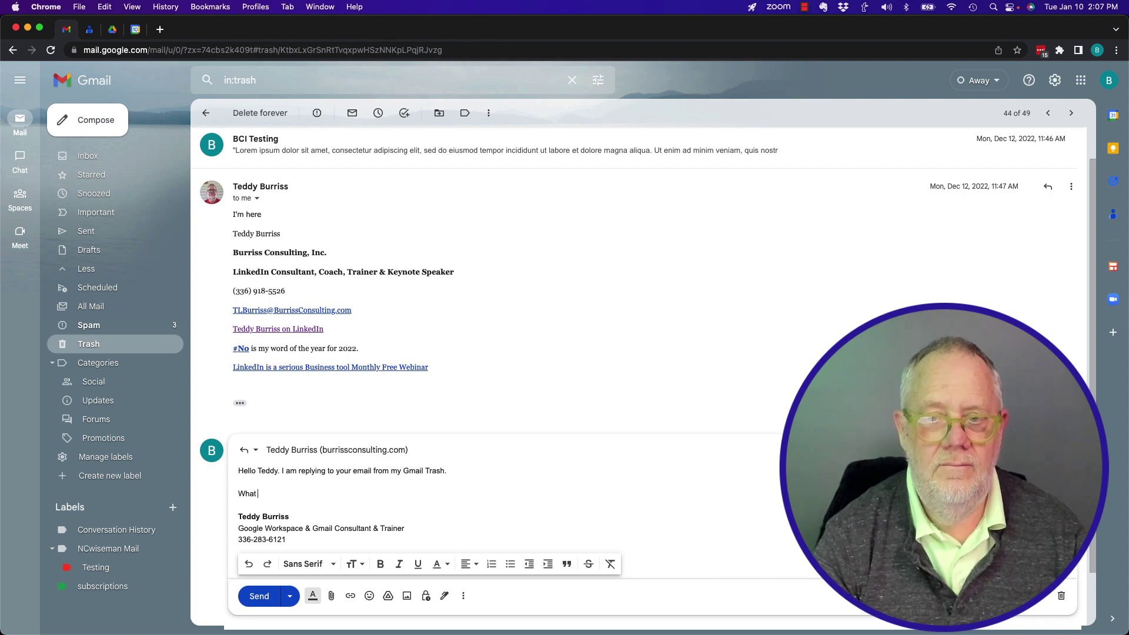
{"action": "type", "text": "happens?"}
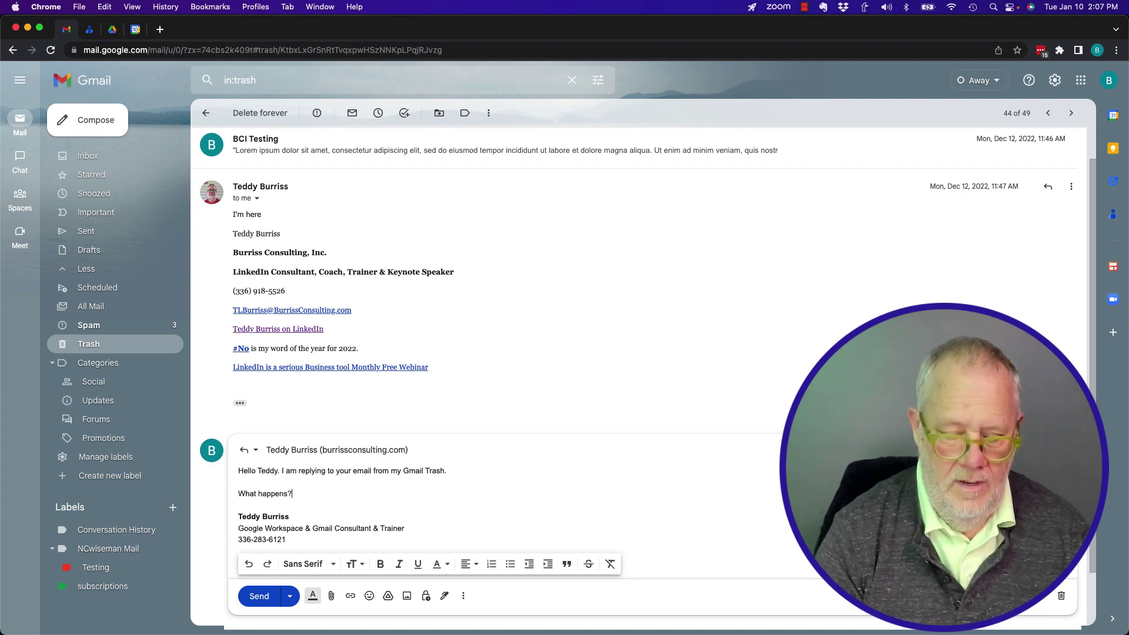
{"action": "key", "text": "Return"}
{"action": "type", "text": "Did you get it"}
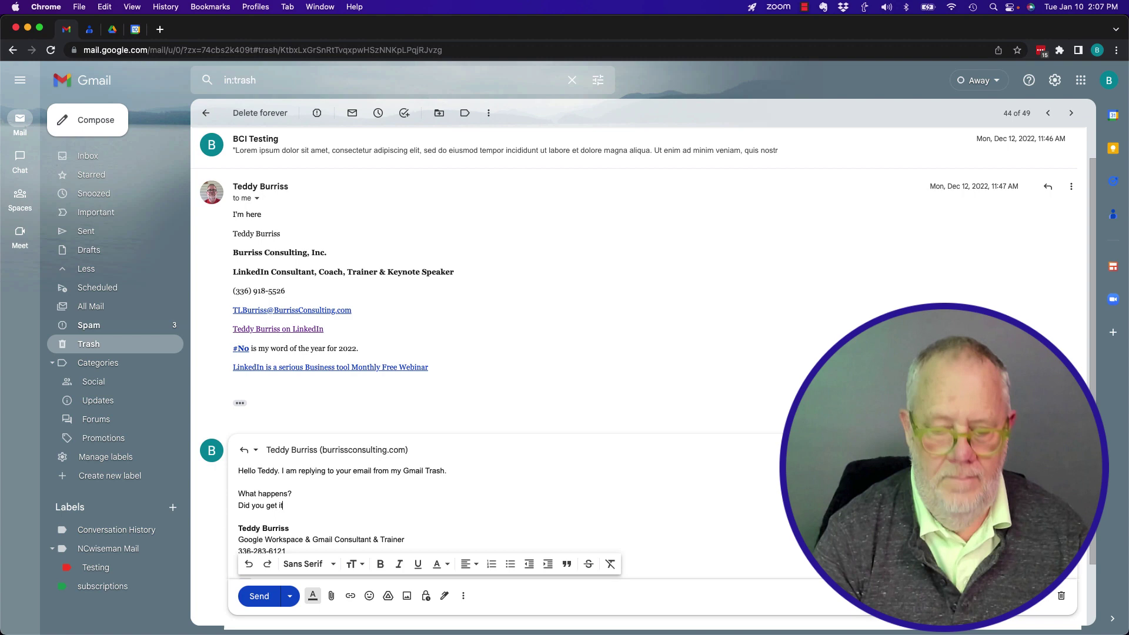
{"action": "type", "text": "?"}
{"action": "key", "text": "Return"}
{"action": "type", "text": "What"}
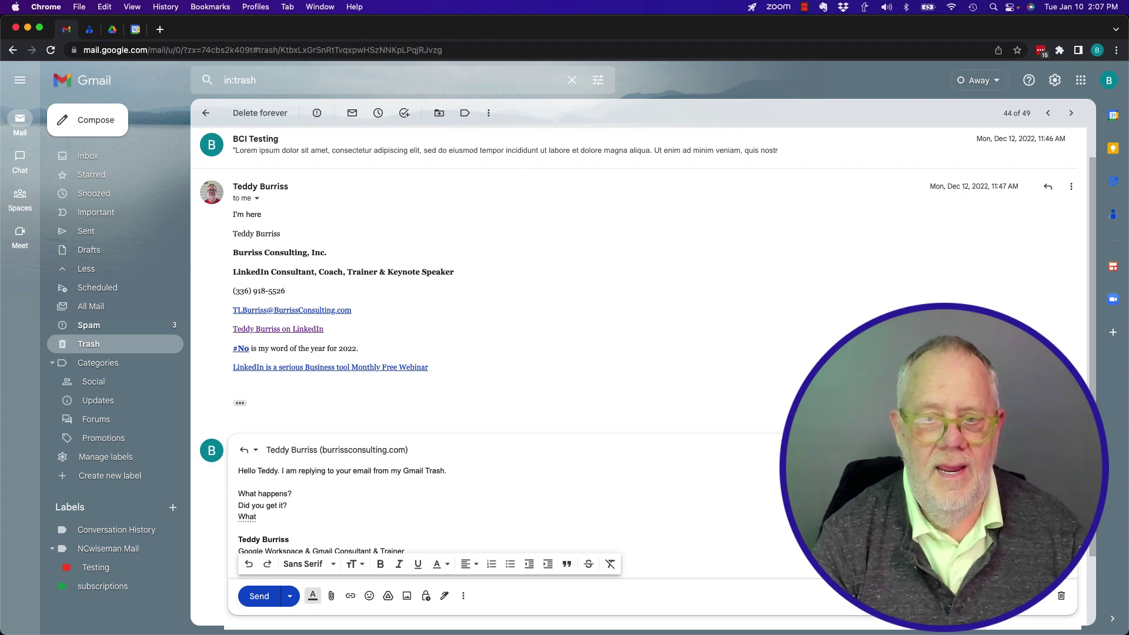
{"action": "type", "text": " happens on my en"}
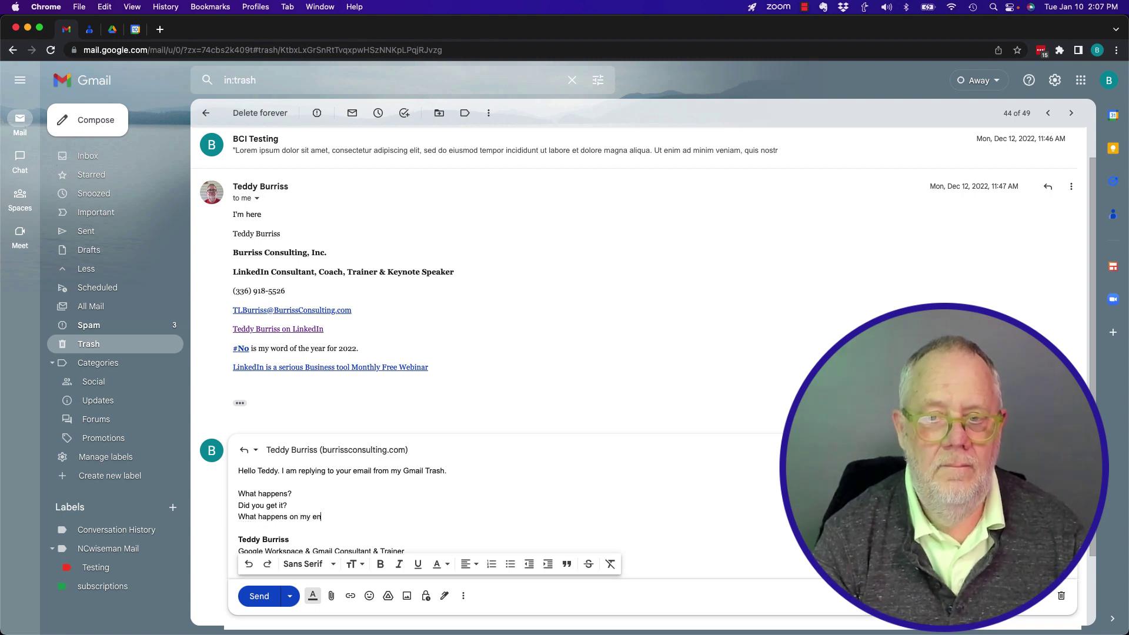
{"action": "type", "text": "d?"}
{"action": "key", "text": "Return"}
{"action": "key", "text": "Return"}
{"action": "type", "text": "Le"}
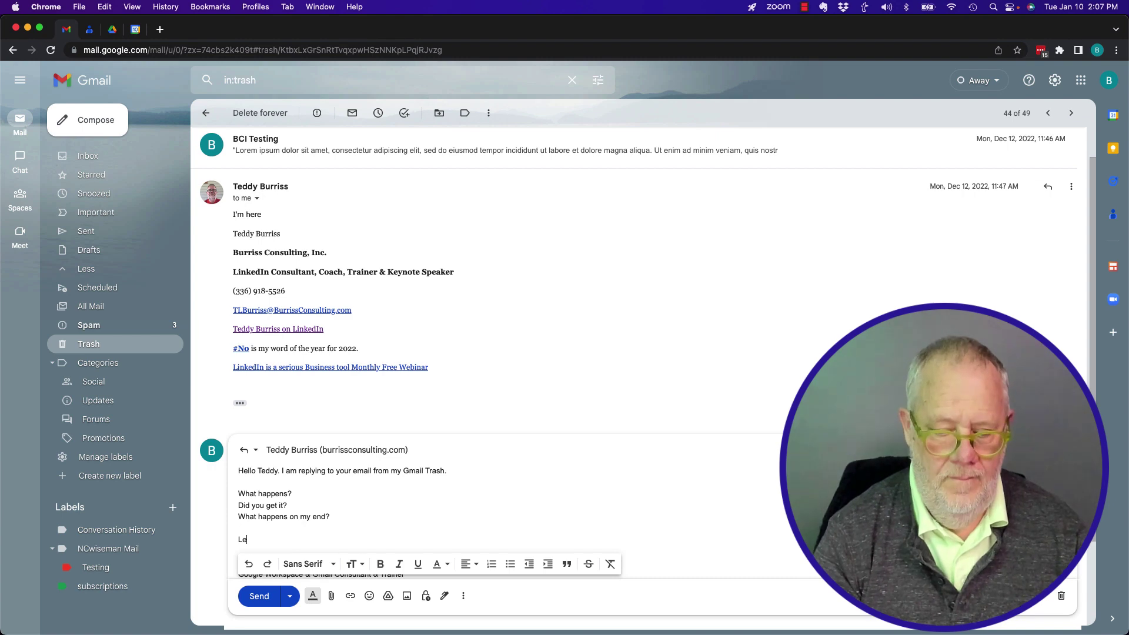
{"action": "type", "text": "t's see"}
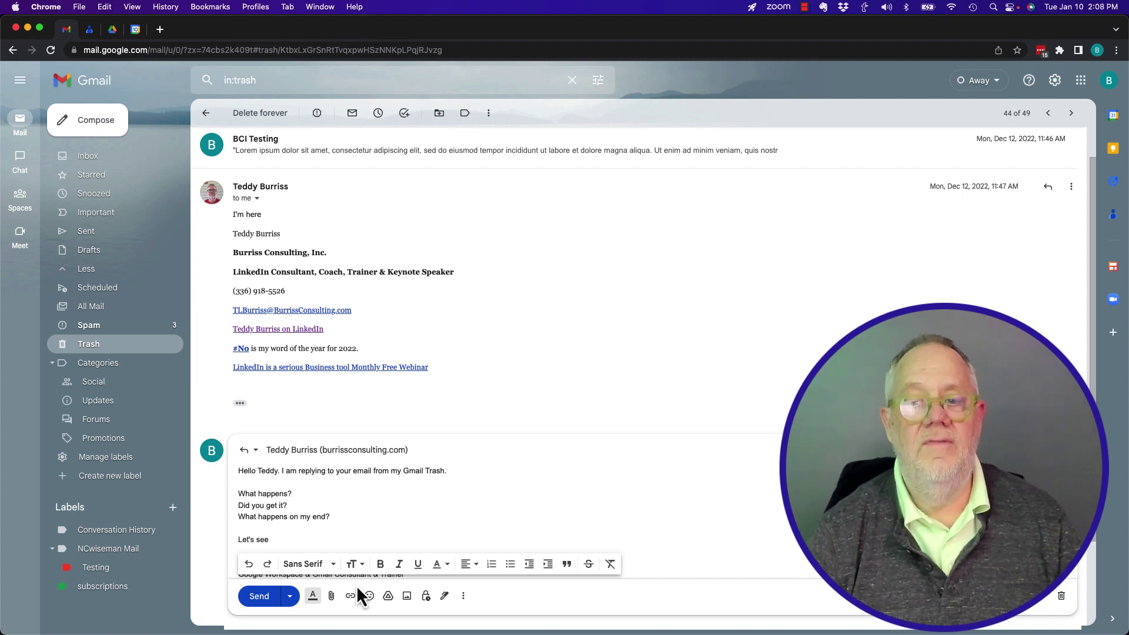
Send the reply, dismiss the trash notice, and check both messages' address details
{"action": "left_click", "coordinate": [259, 597]}
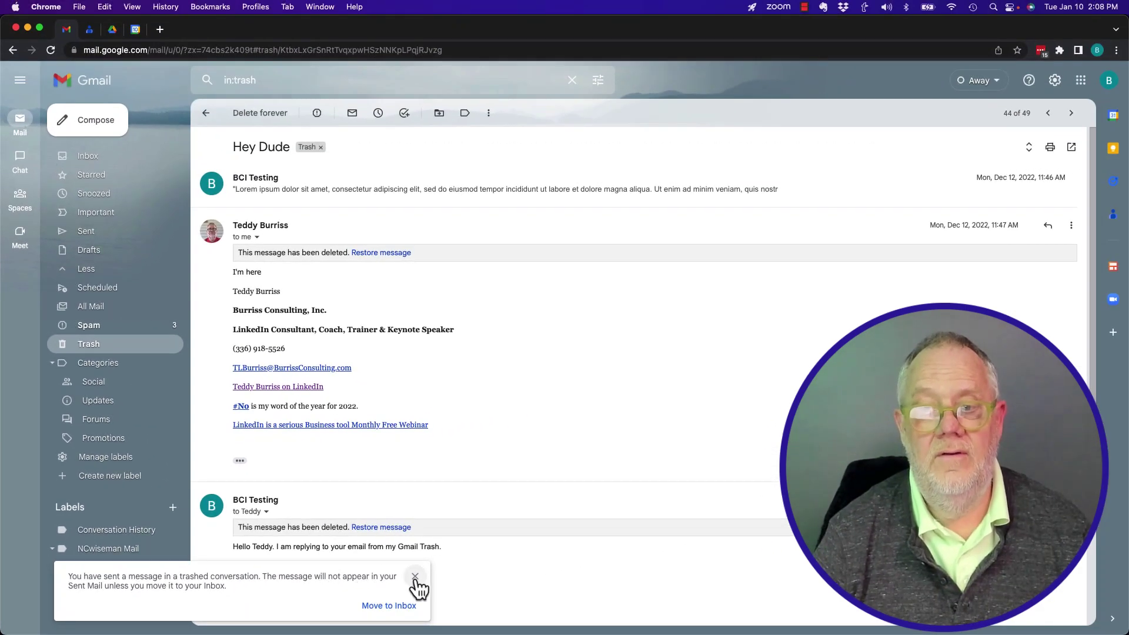
{"action": "left_click", "coordinate": [415, 577]}
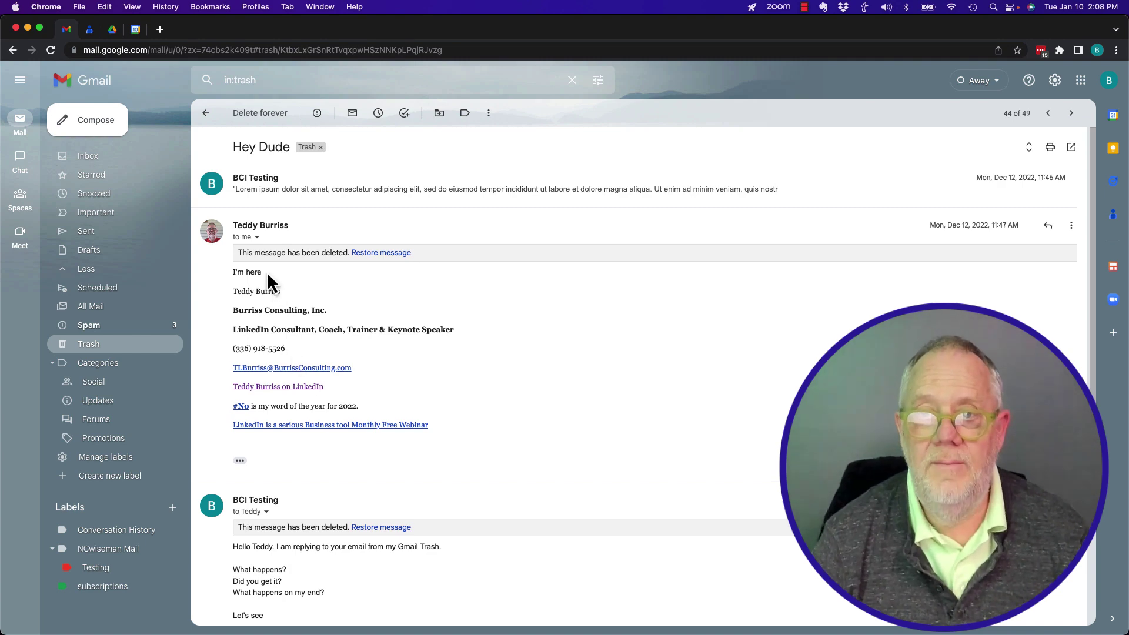
{"action": "left_click", "coordinate": [257, 237]}
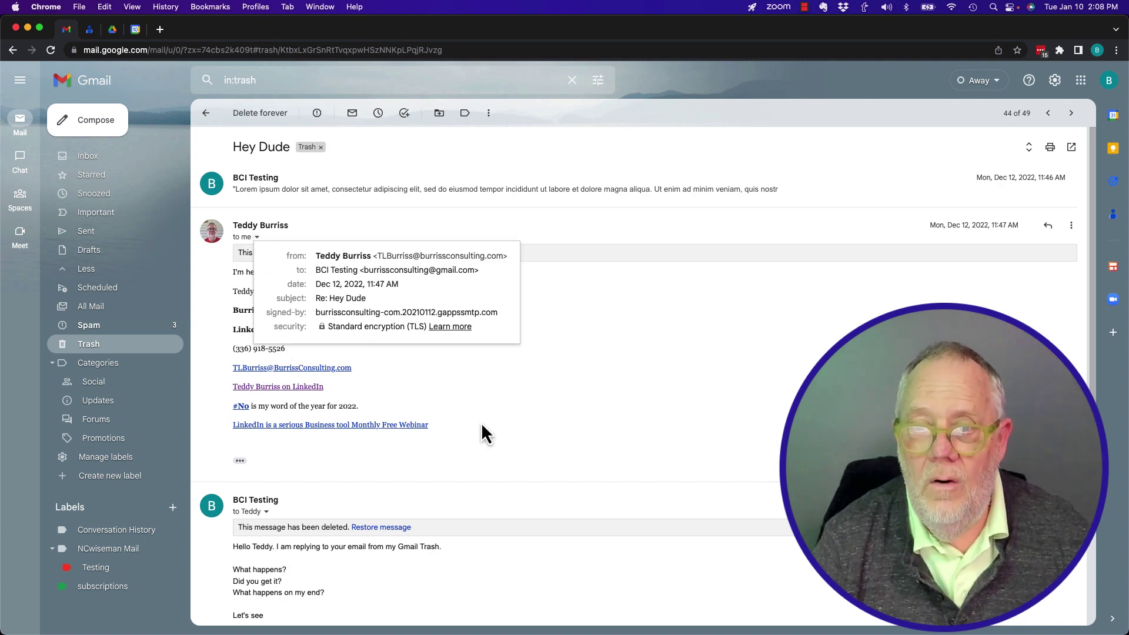
{"action": "left_click", "coordinate": [469, 433]}
{"action": "left_click", "coordinate": [266, 512]}
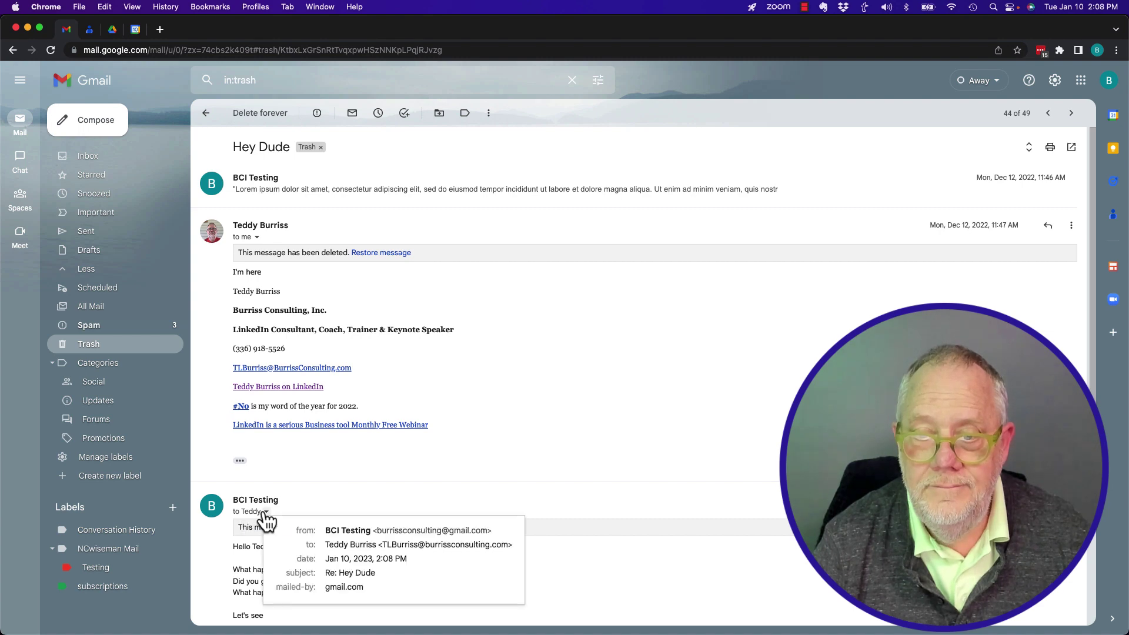
{"action": "left_click", "coordinate": [465, 487]}
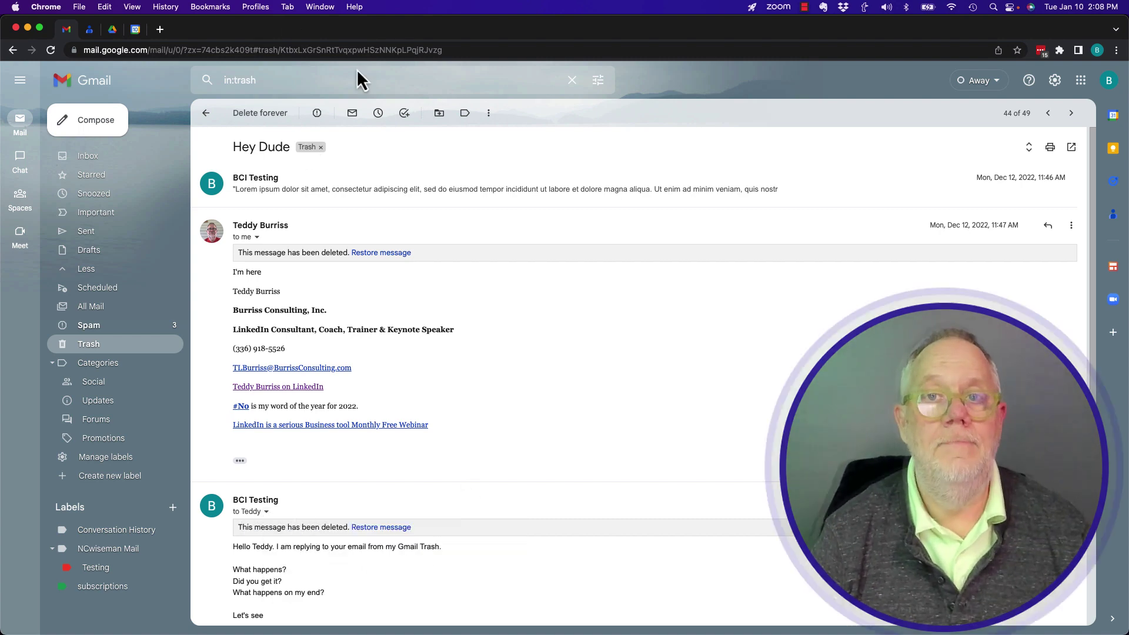
In the other account's inbox, open the received Hey Dude message and reply 'Got it buddy'
{"action": "key", "text": "super+grave"}
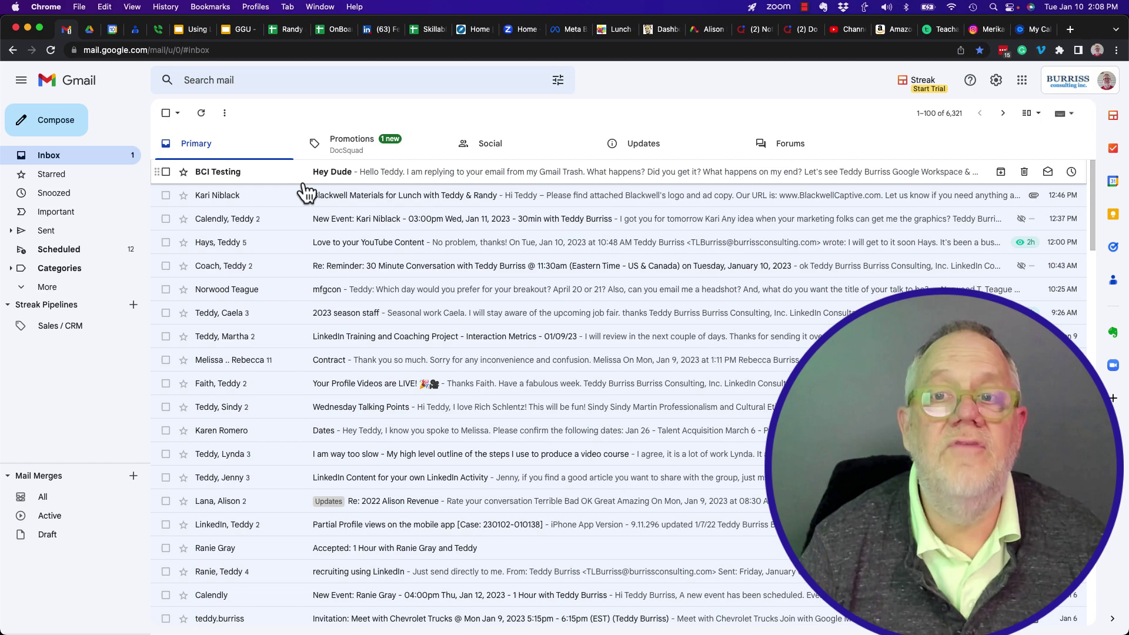
{"action": "left_click", "coordinate": [329, 175]}
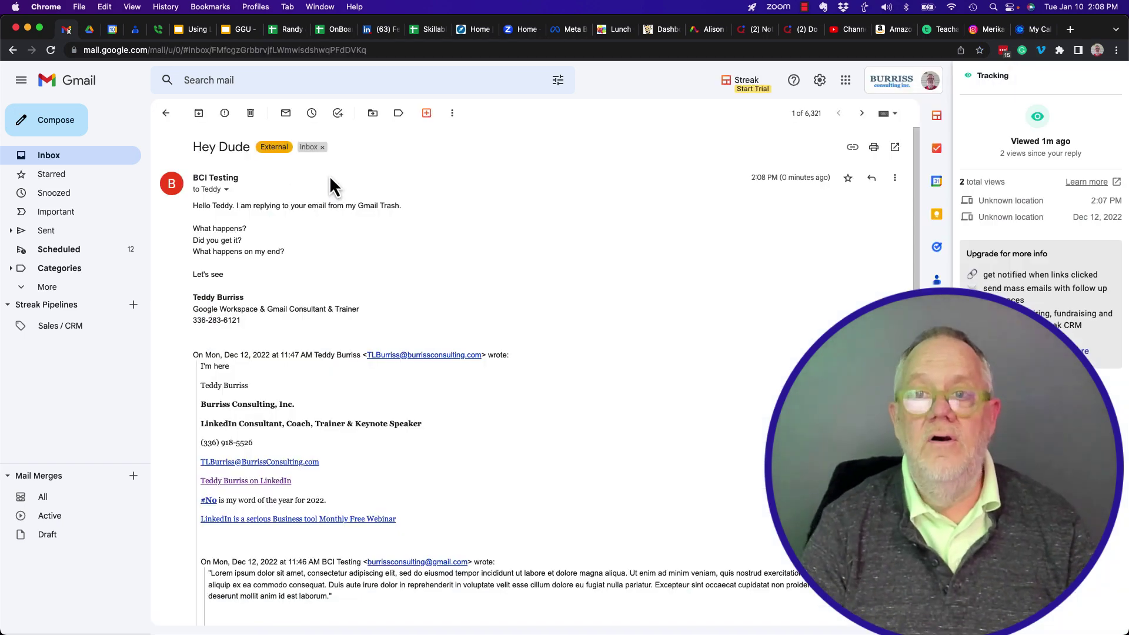
{"action": "mouse_move", "coordinate": [273, 147]}
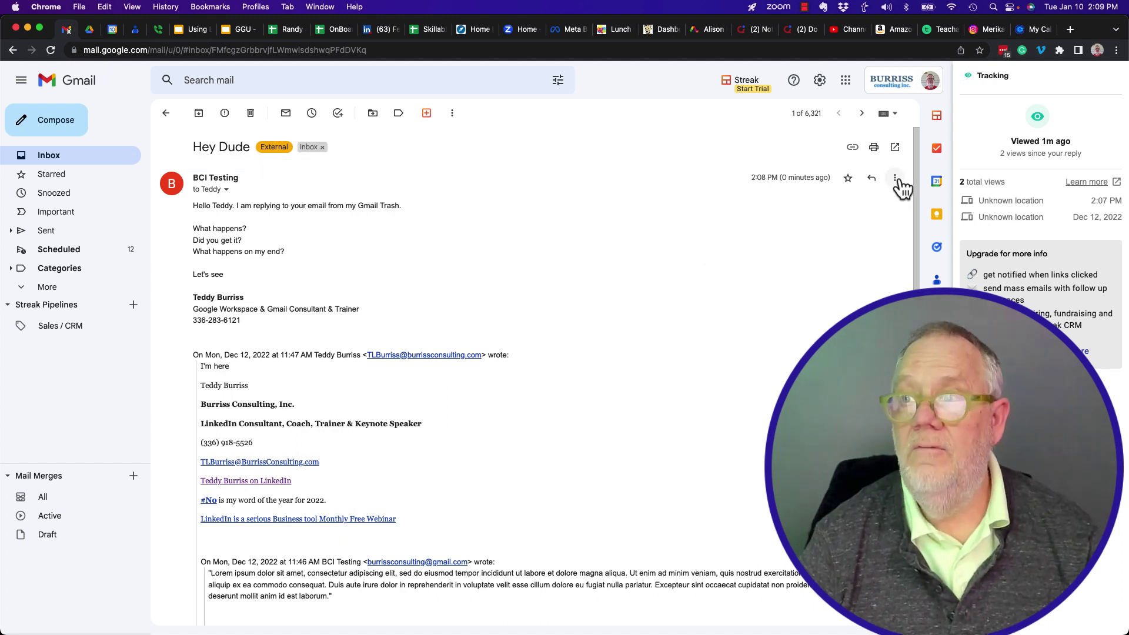
{"action": "left_click", "coordinate": [871, 178]}
{"action": "type", "text": "Got it buddy"}
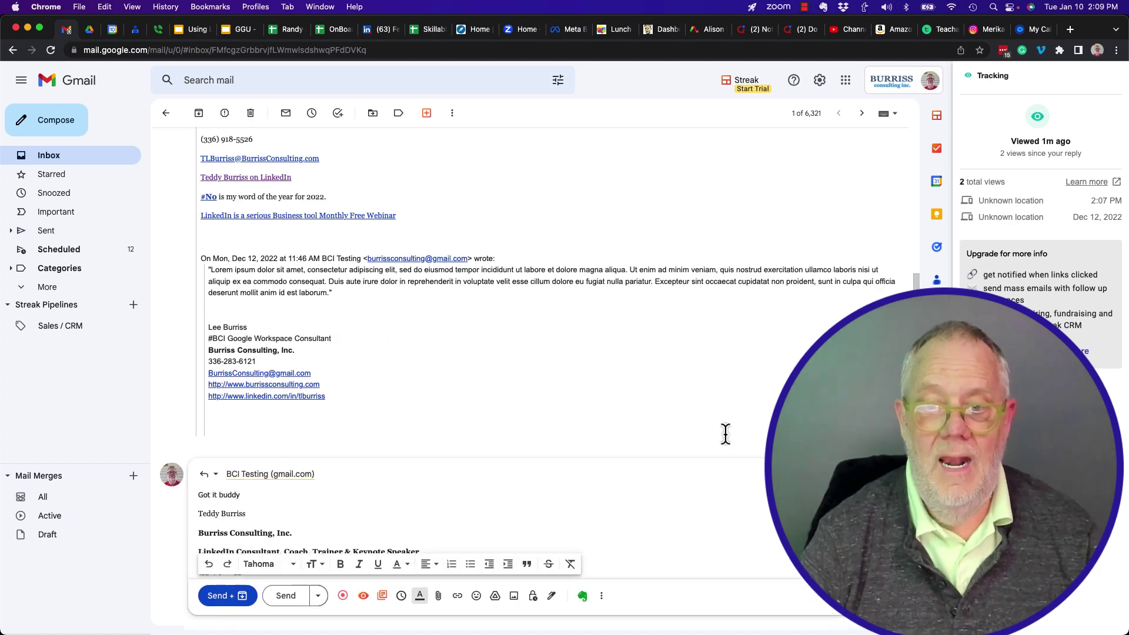
Send the 'Got it buddy' reply and check it is listed in the Sent folder
{"action": "left_click", "coordinate": [282, 598]}
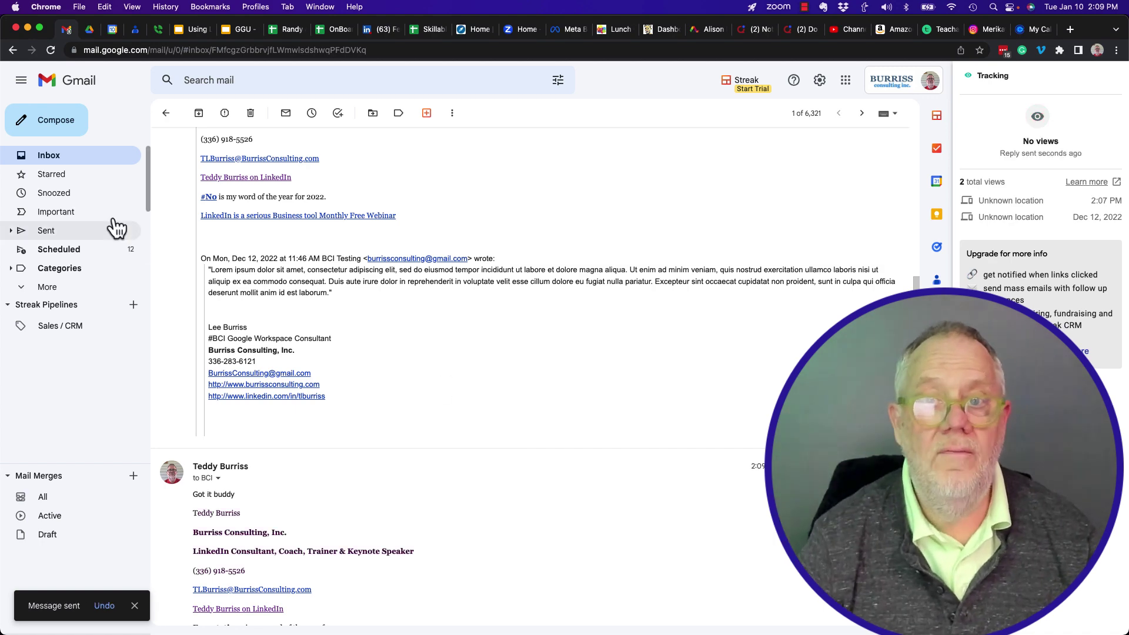
{"action": "left_click", "coordinate": [58, 163]}
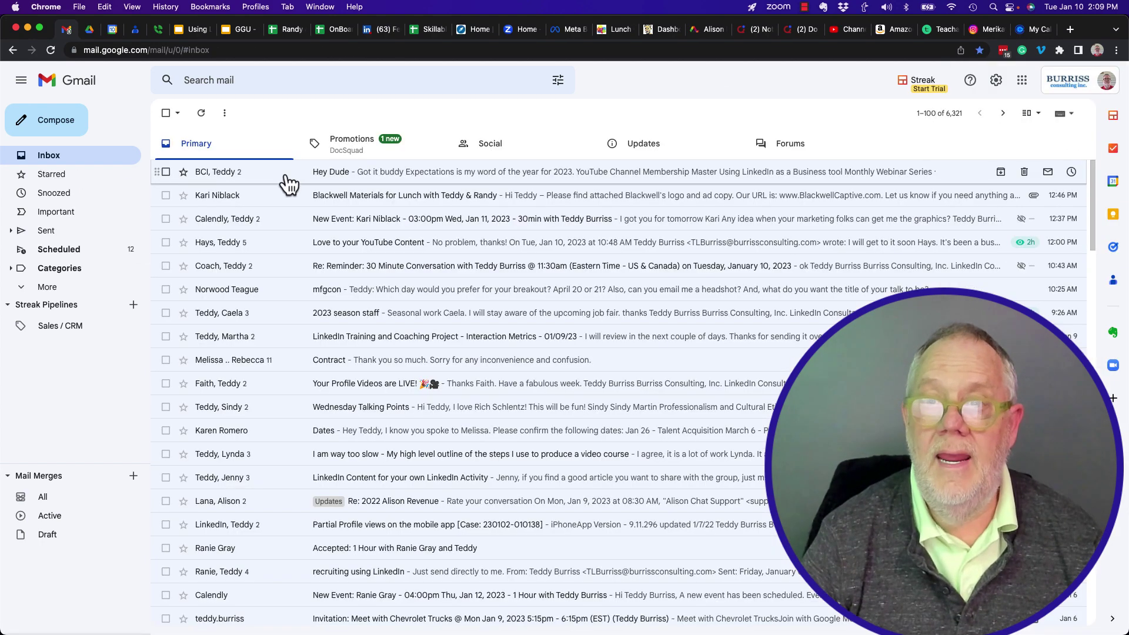
{"action": "left_click", "coordinate": [46, 233]}
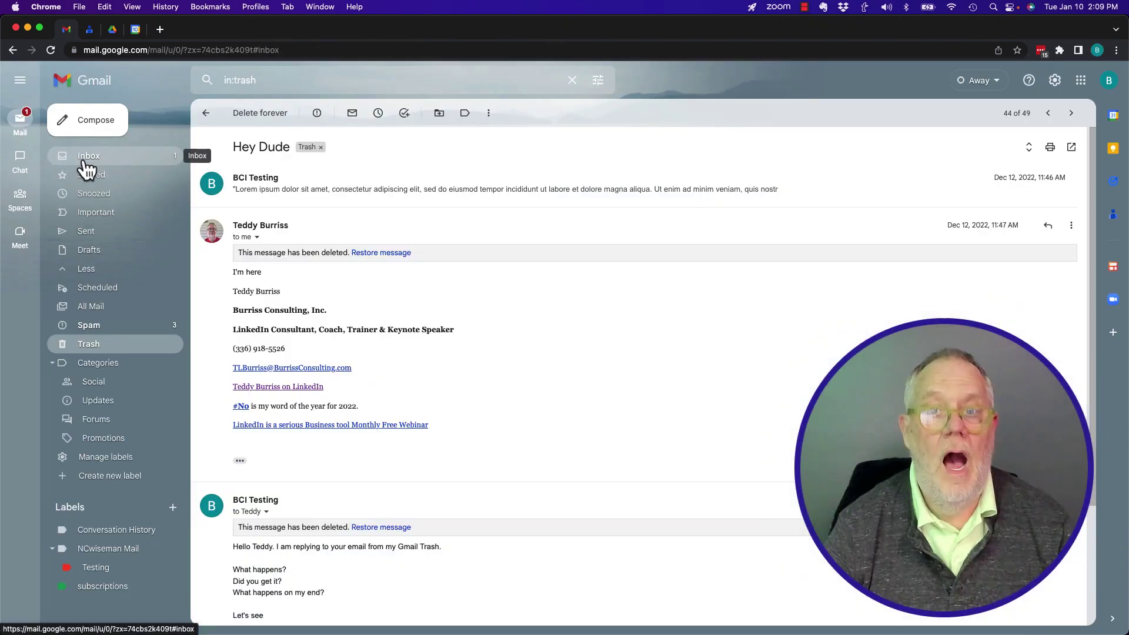
Switch to the receiving account's inbox and open the newly arrived 'Got it buddy' Hey Dude reply
{"action": "left_click", "coordinate": [85, 168]}
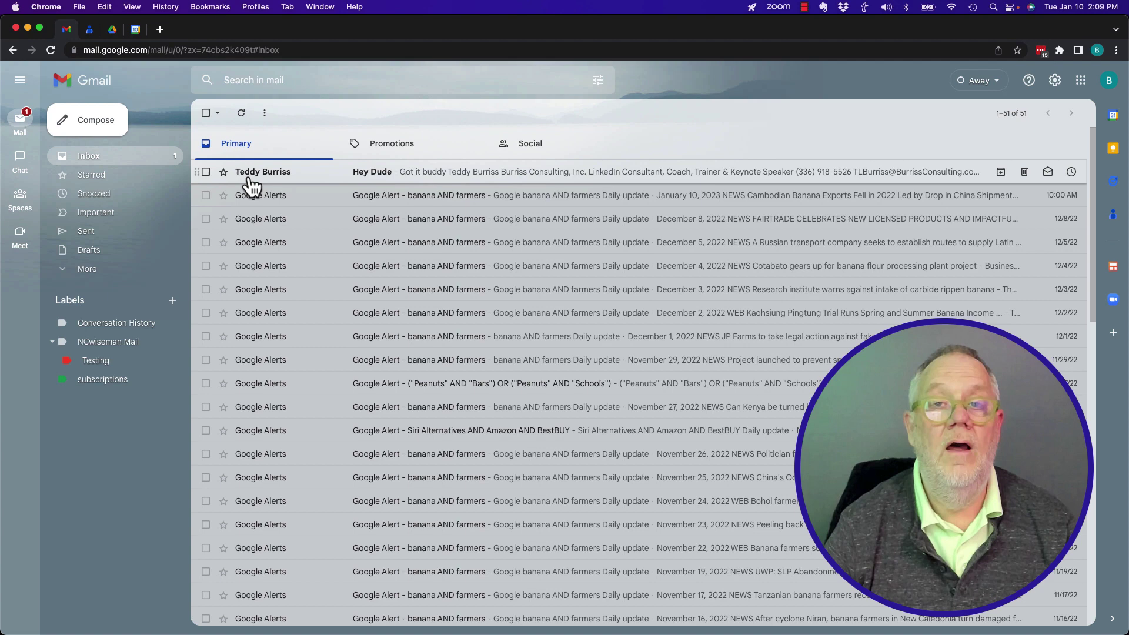
{"action": "mouse_move", "coordinate": [252, 188]}
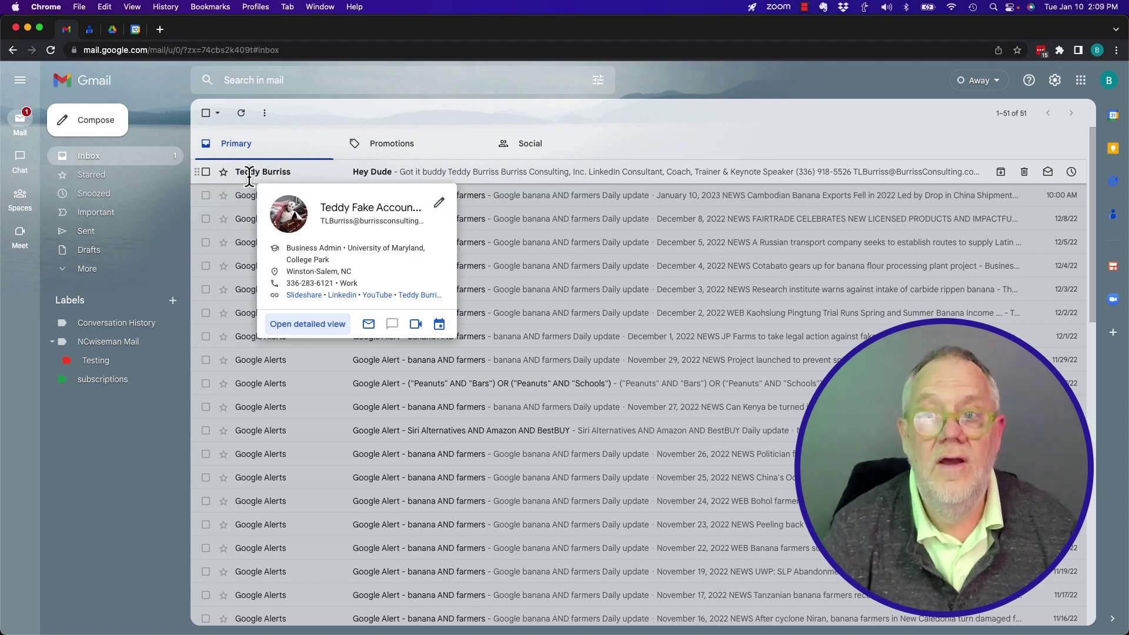
{"action": "left_click", "coordinate": [250, 179]}
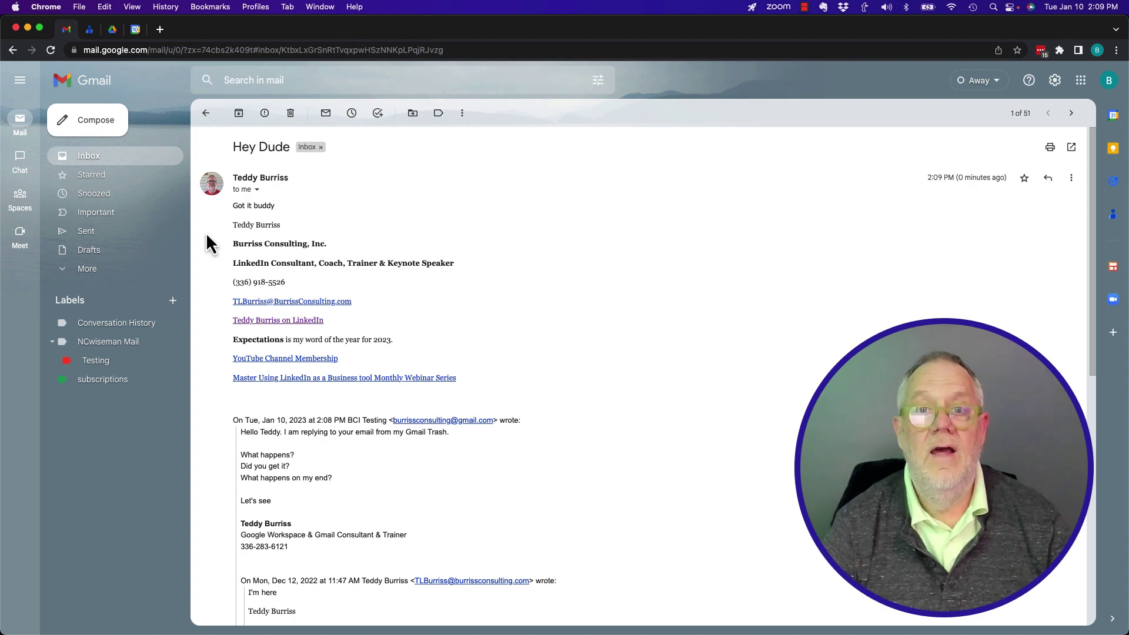
{"action": "left_click", "coordinate": [85, 271]}
{"action": "left_click", "coordinate": [94, 347]}
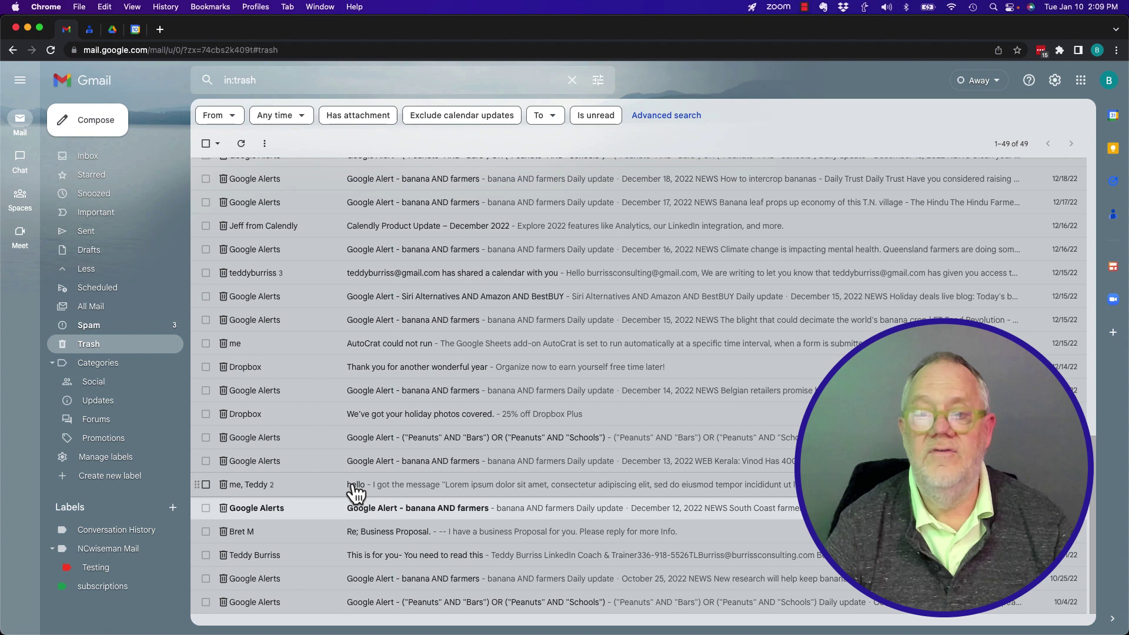
{"action": "left_click", "coordinate": [83, 158]}
{"action": "left_click", "coordinate": [318, 176]}
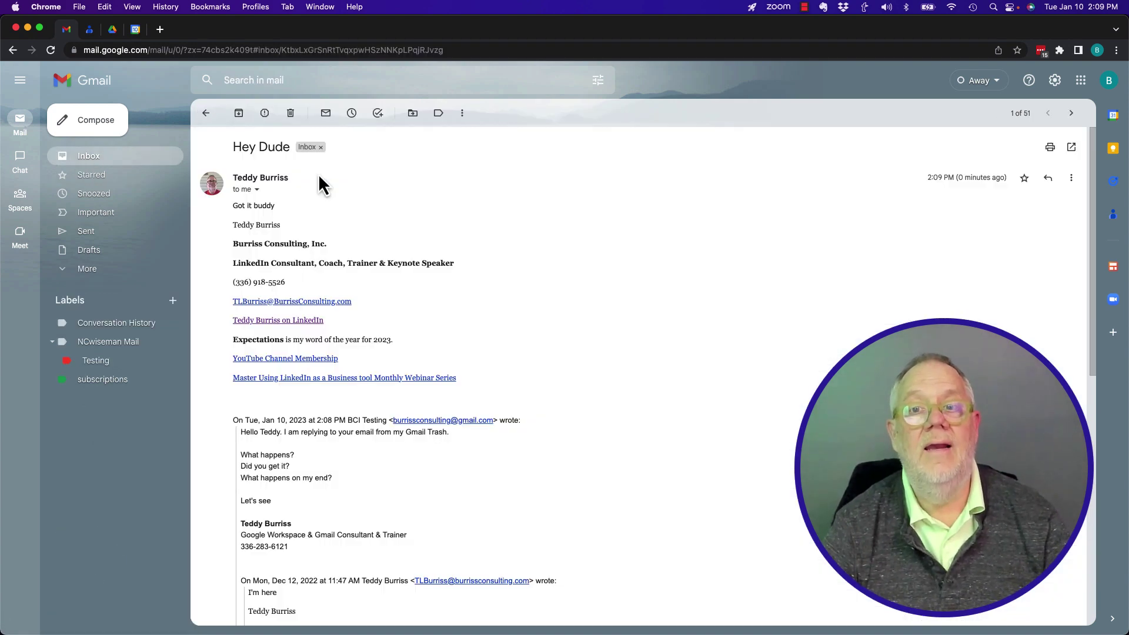
{"action": "scroll", "coordinate": [389, 376], "scroll_direction": "down", "scroll_amount": 5}
{"action": "scroll", "coordinate": [390, 380], "scroll_direction": "down", "scroll_amount": 3}
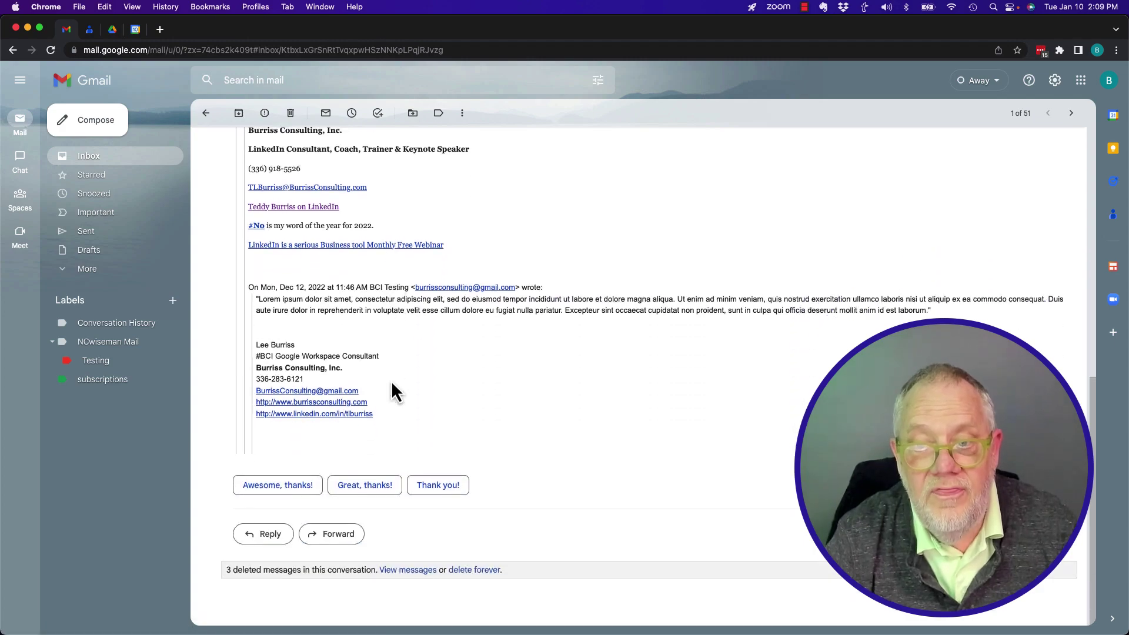
{"action": "scroll", "coordinate": [391, 380], "scroll_direction": "up", "scroll_amount": 8}
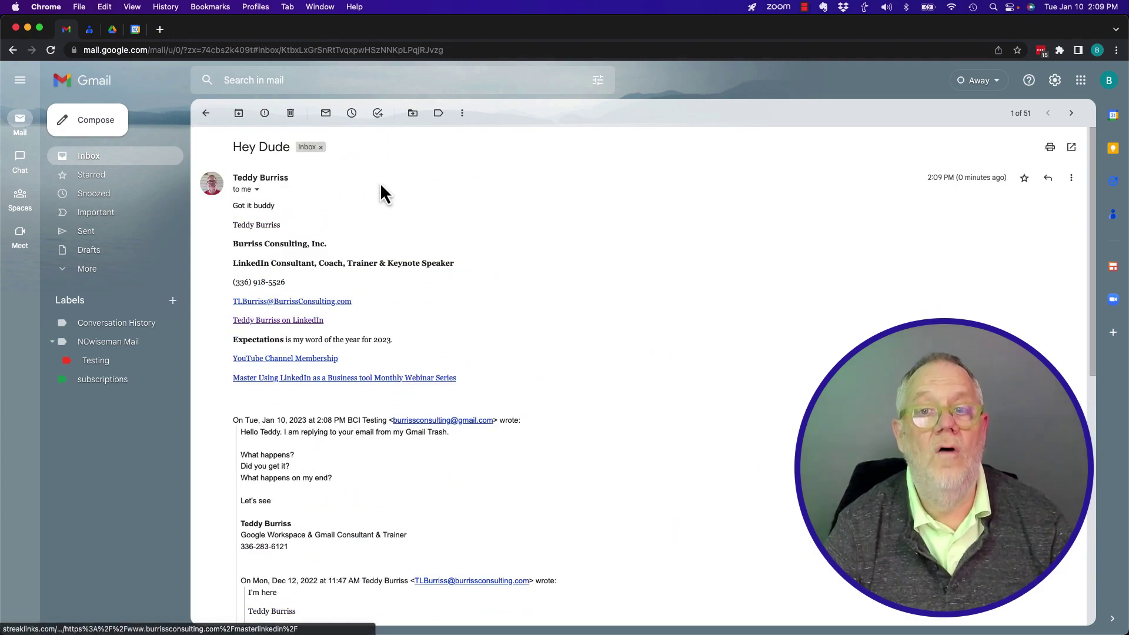
{"action": "scroll", "coordinate": [369, 479], "scroll_direction": "down", "scroll_amount": 5}
{"action": "scroll", "coordinate": [368, 479], "scroll_direction": "up", "scroll_amount": 5}
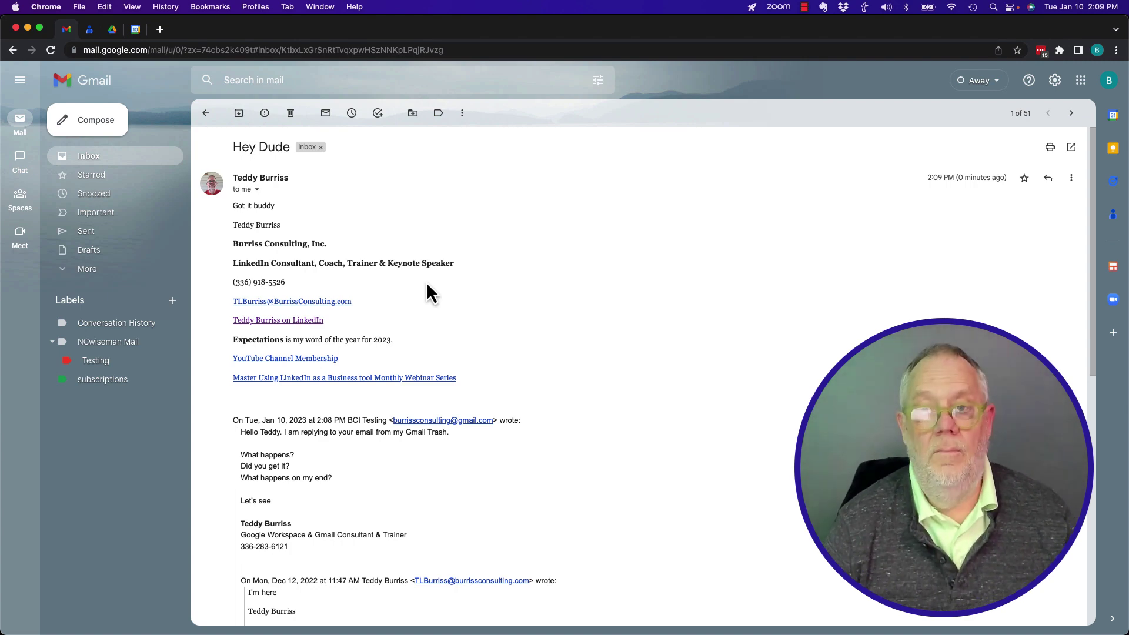
Go to Trash via Sent and More, and open the Hey Dude conversation with its three messages
{"action": "left_click", "coordinate": [82, 235]}
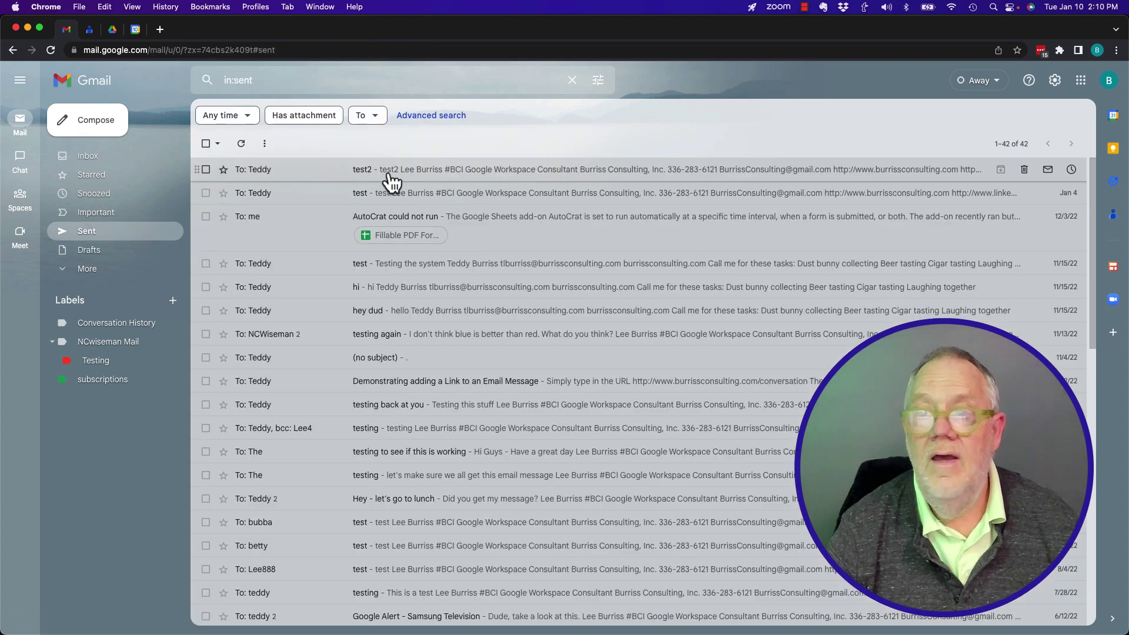
{"action": "left_click", "coordinate": [88, 270]}
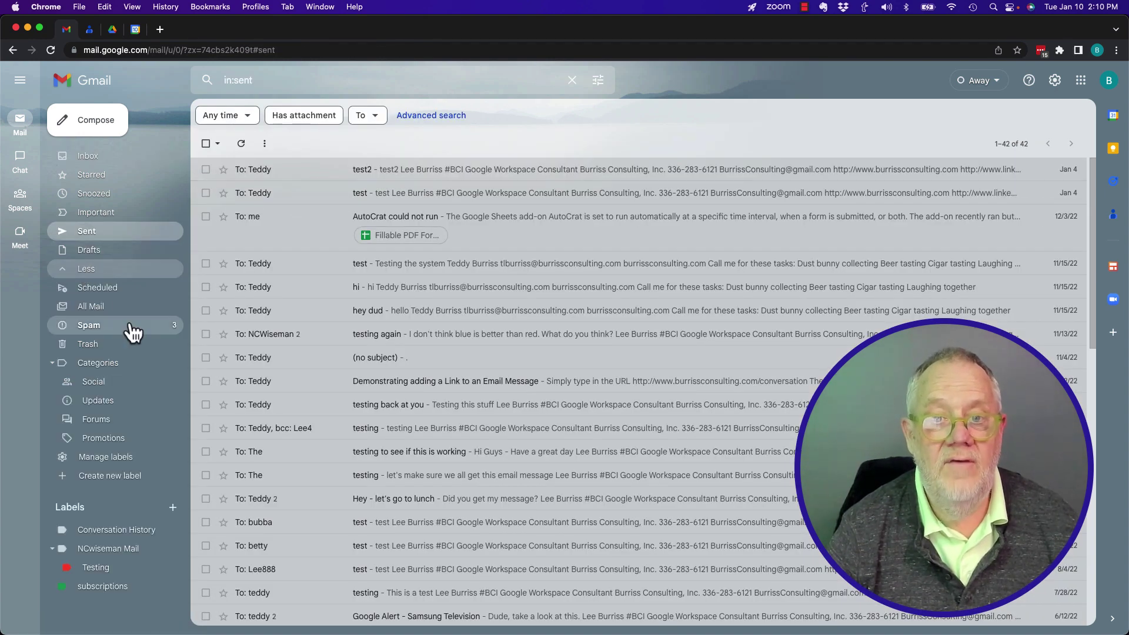
{"action": "left_click", "coordinate": [89, 344]}
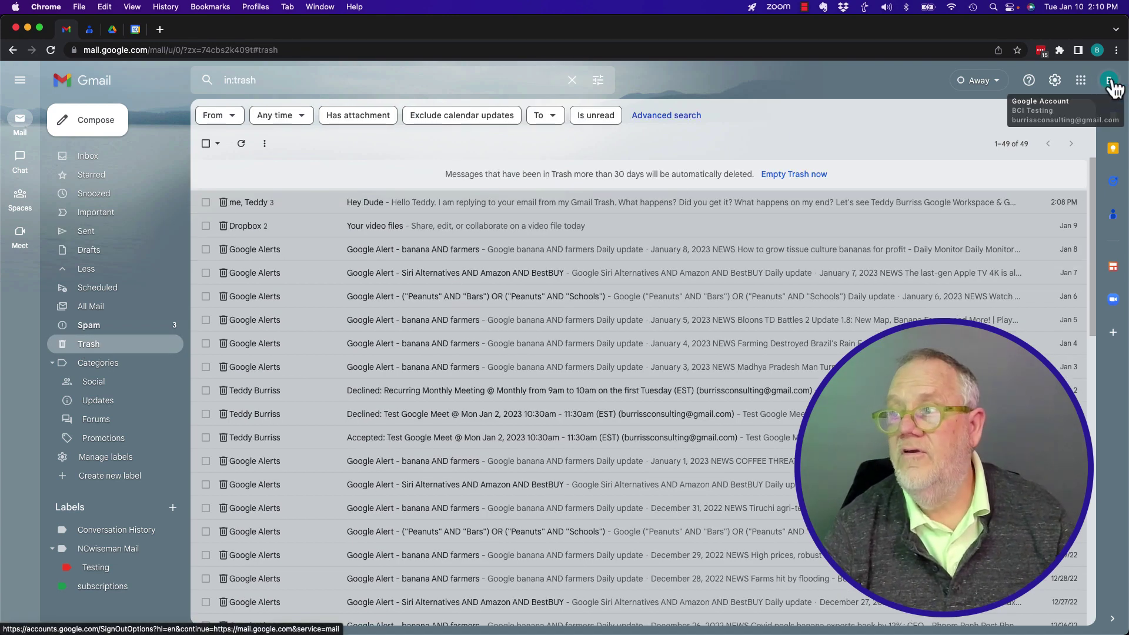
{"action": "left_click", "coordinate": [396, 206]}
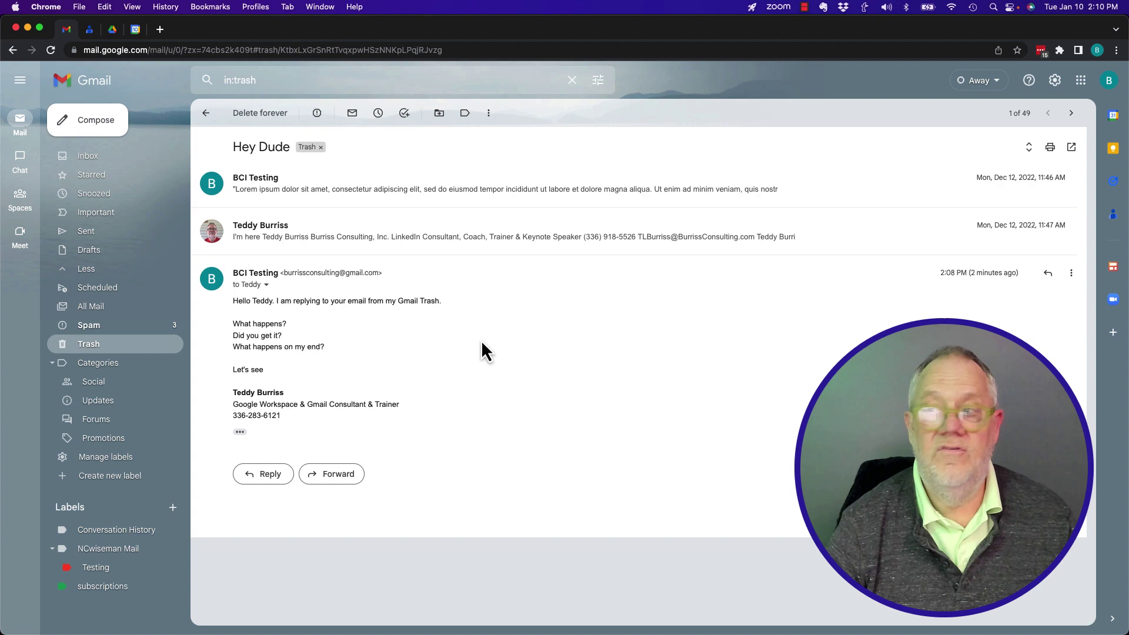
Check the latest message's options, then move the Hey Dude conversation from Trash to Inbox
{"action": "left_click", "coordinate": [1071, 274]}
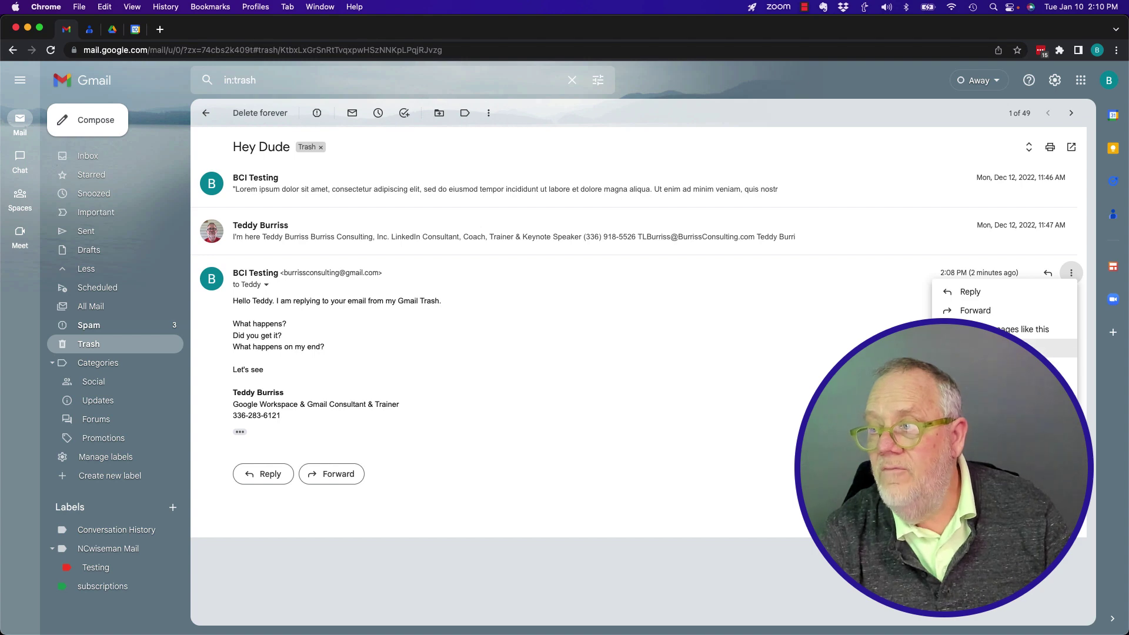
{"action": "left_click", "coordinate": [753, 339]}
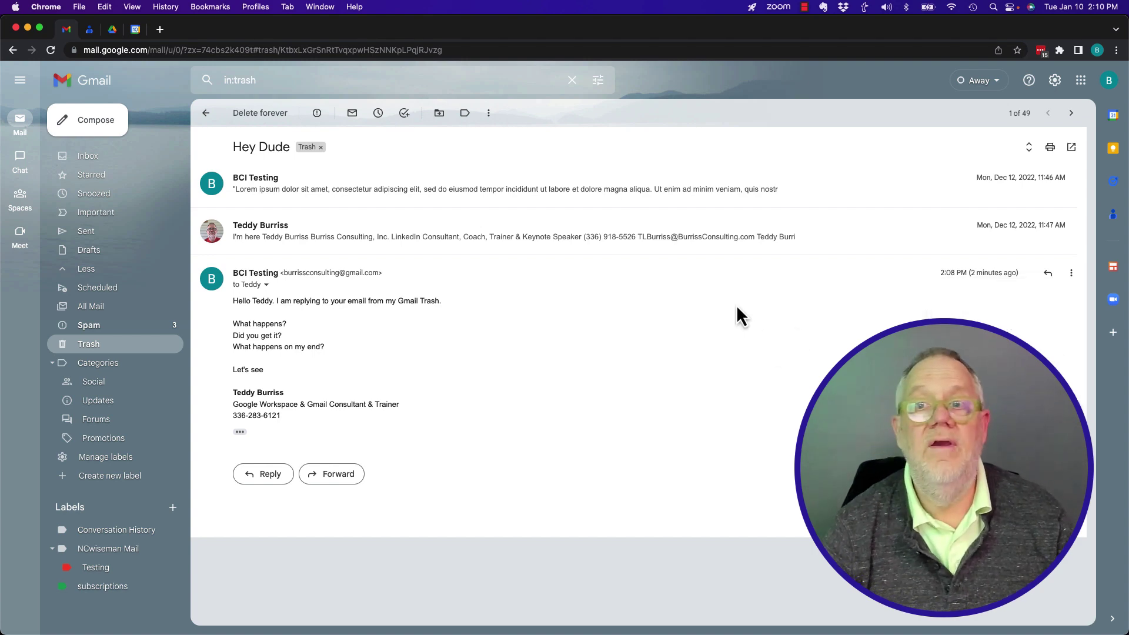
{"action": "left_click", "coordinate": [439, 115]}
{"action": "left_click", "coordinate": [486, 331]}
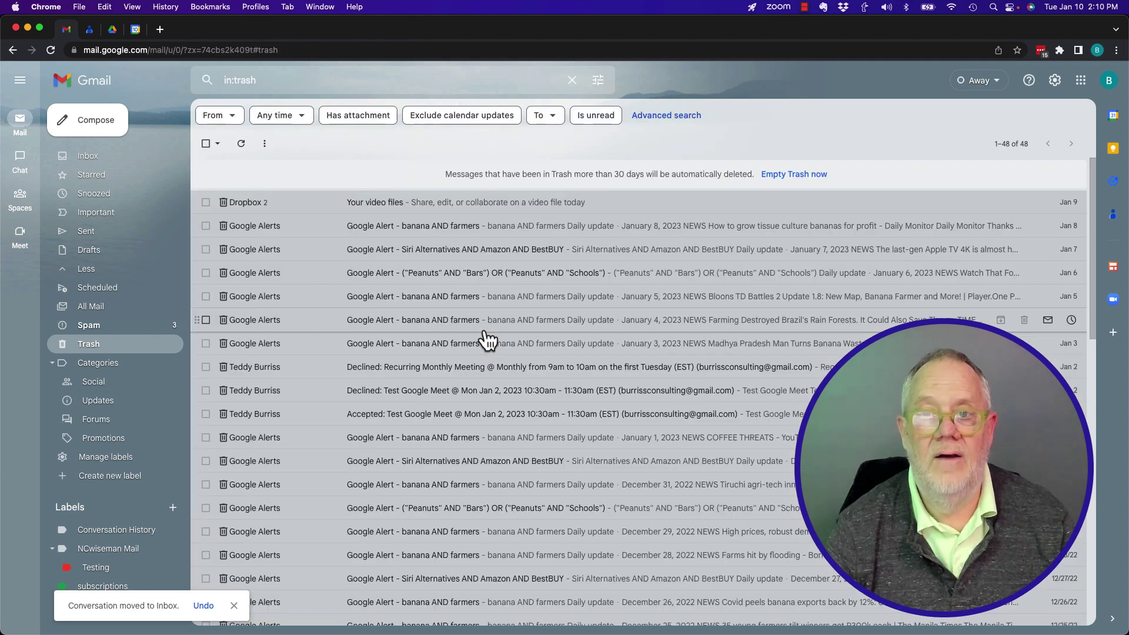
Open the four-message Hey Dude thread in Inbox and inspect the 2:08 PM reply's sender and recipient details
{"action": "left_click", "coordinate": [104, 157]}
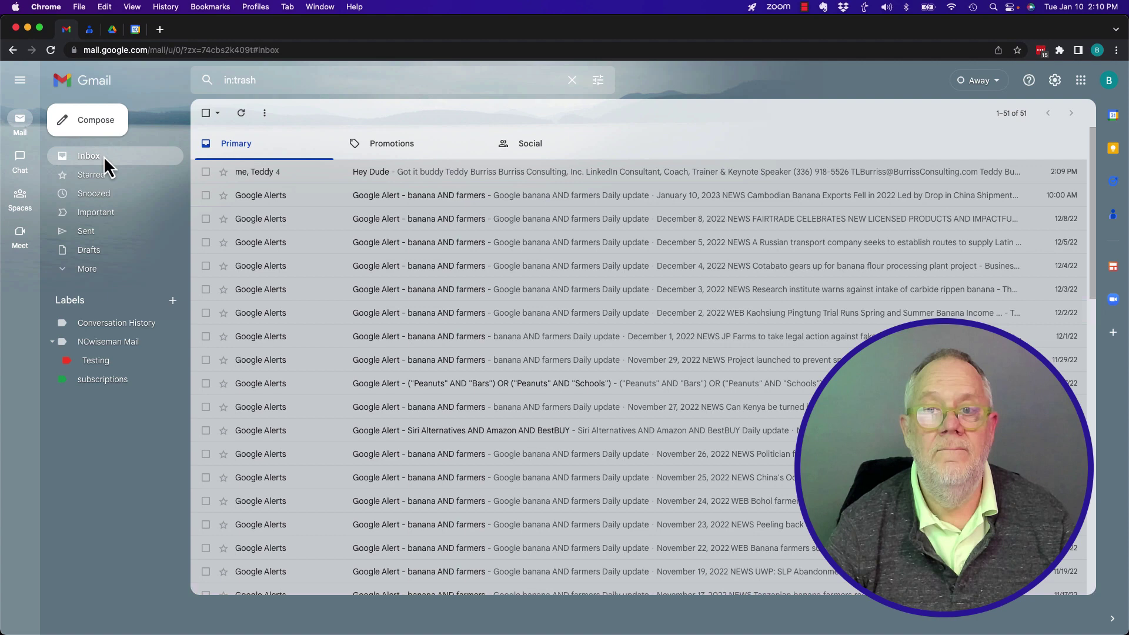
{"action": "left_click", "coordinate": [376, 174]}
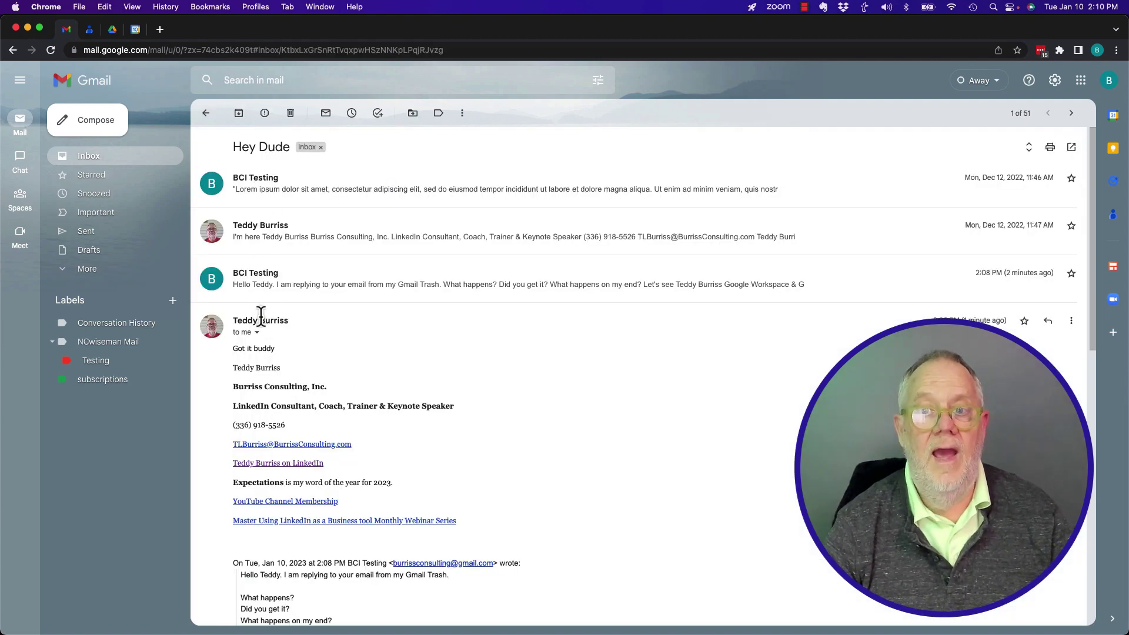
{"action": "left_click", "coordinate": [310, 285]}
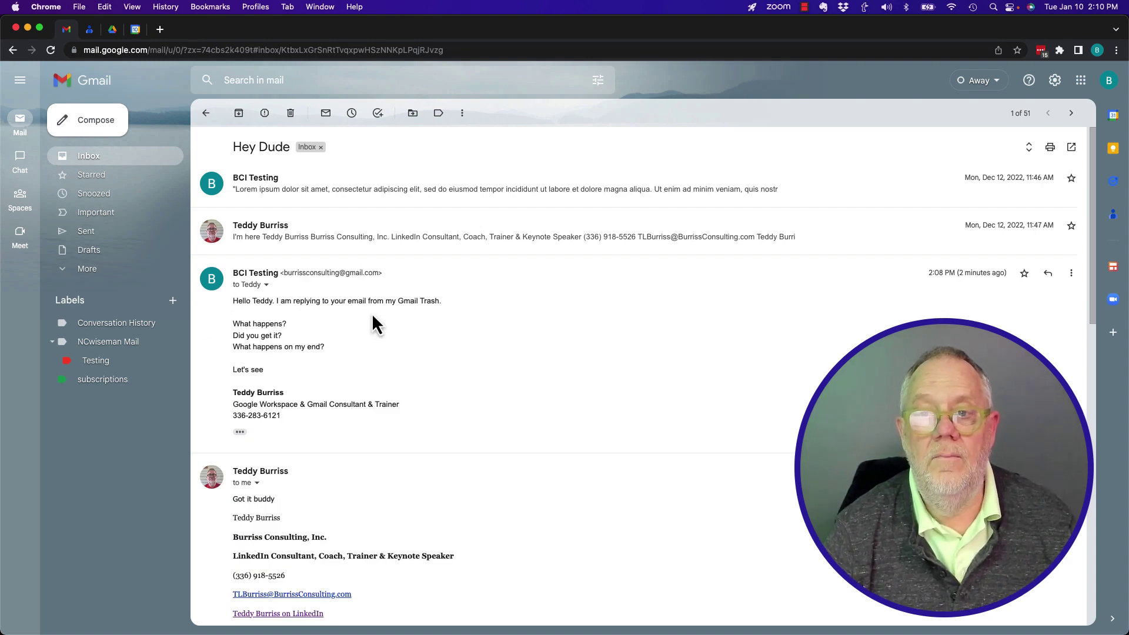
{"action": "scroll", "coordinate": [372, 313], "scroll_direction": "down", "scroll_amount": 1}
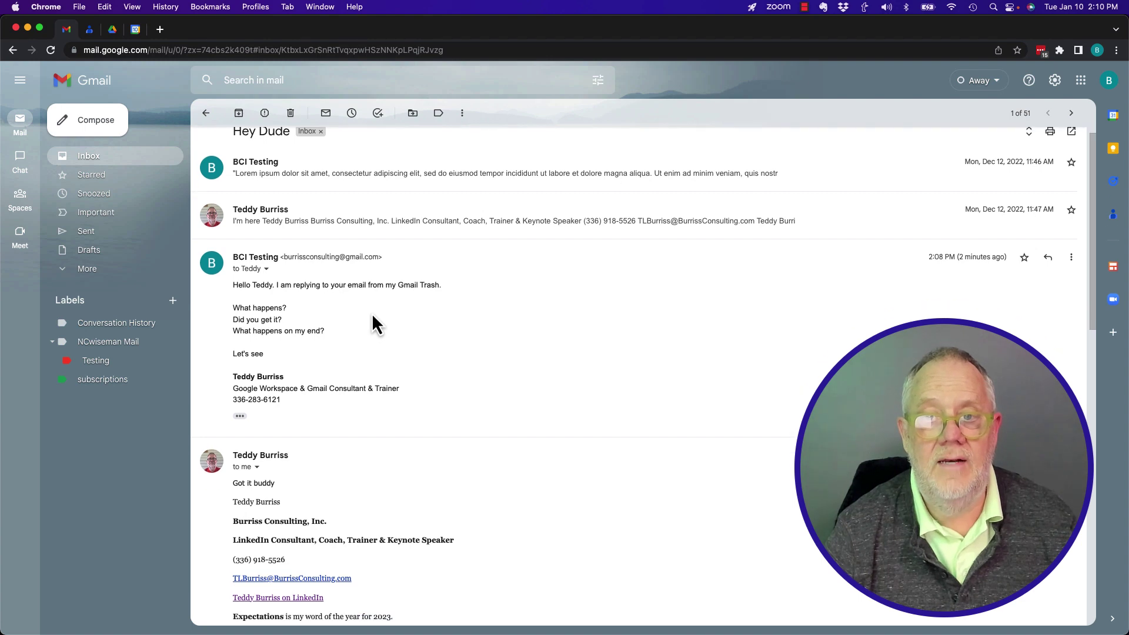
{"action": "left_click", "coordinate": [266, 269]}
{"action": "left_click", "coordinate": [506, 391]}
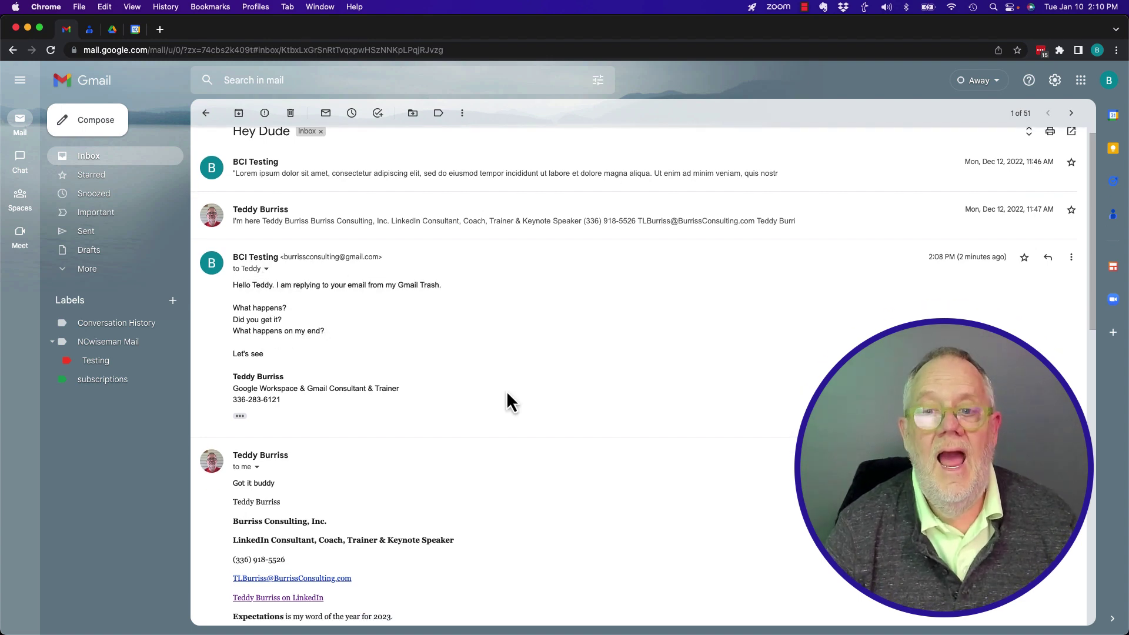
{"action": "scroll", "coordinate": [376, 317], "scroll_direction": "down", "scroll_amount": 4}
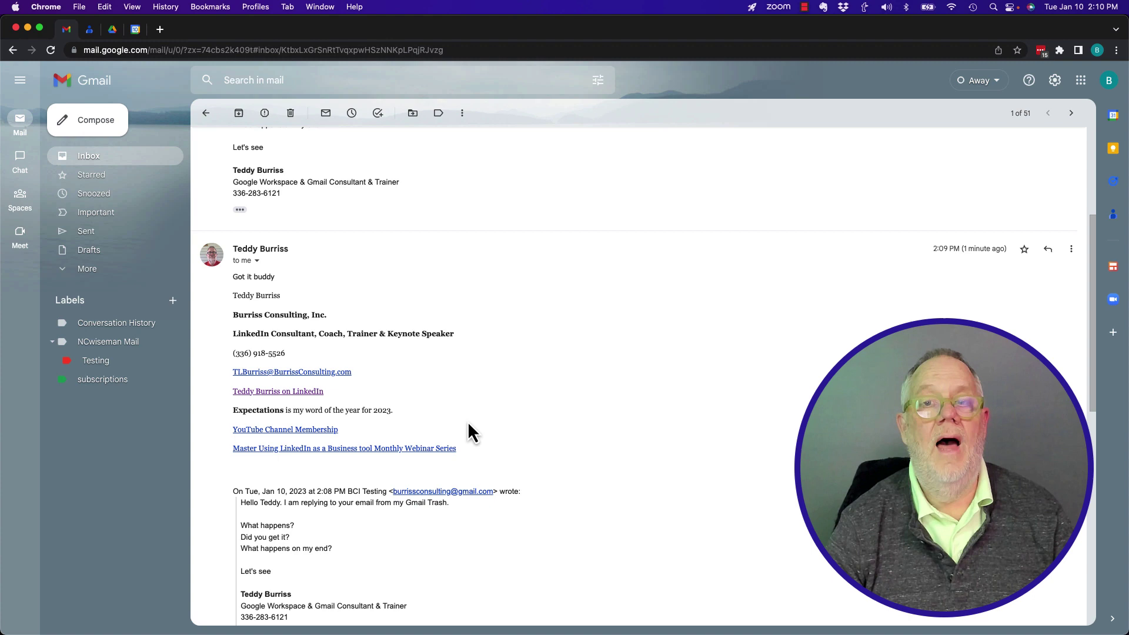
{"action": "scroll", "coordinate": [247, 317], "scroll_direction": "up", "scroll_amount": 4}
{"action": "left_click", "coordinate": [209, 113]}
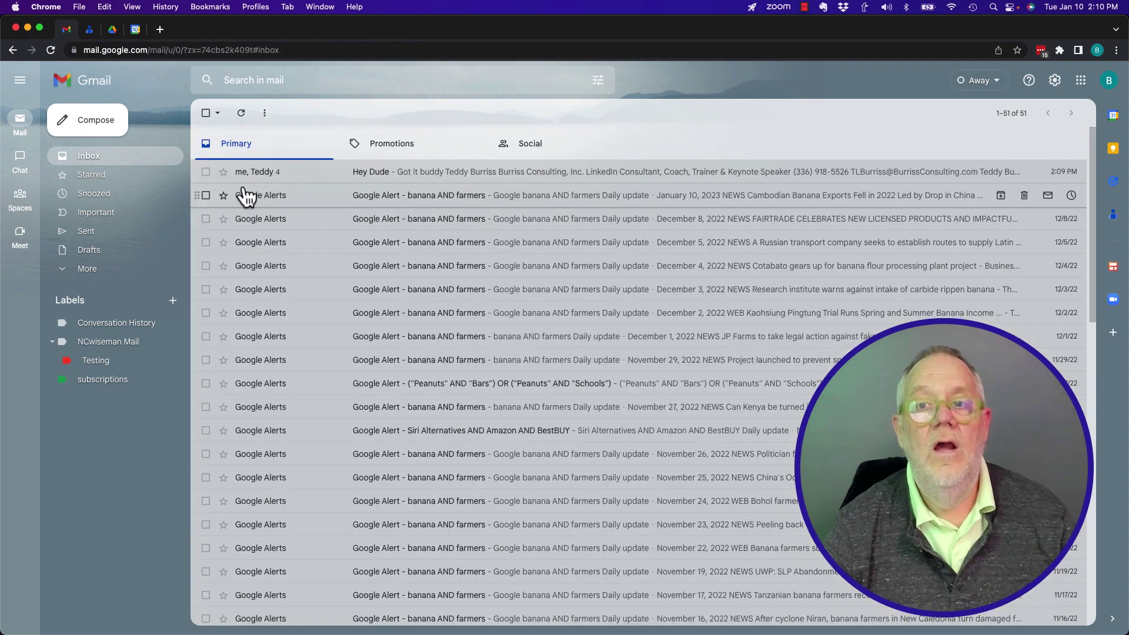